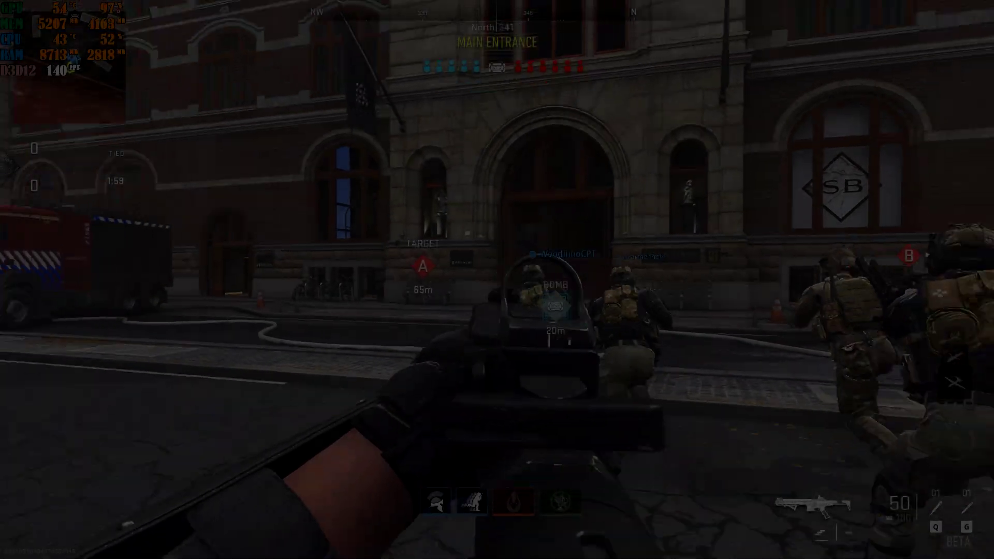
- Push from the main entrance through the lobby into the atrium and shoot an enemy
key(w)
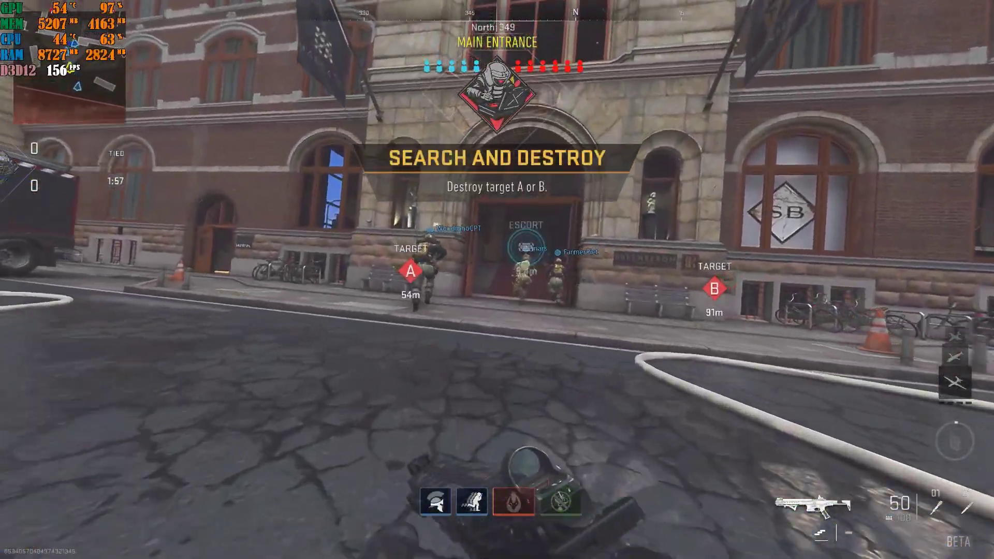
key(2)
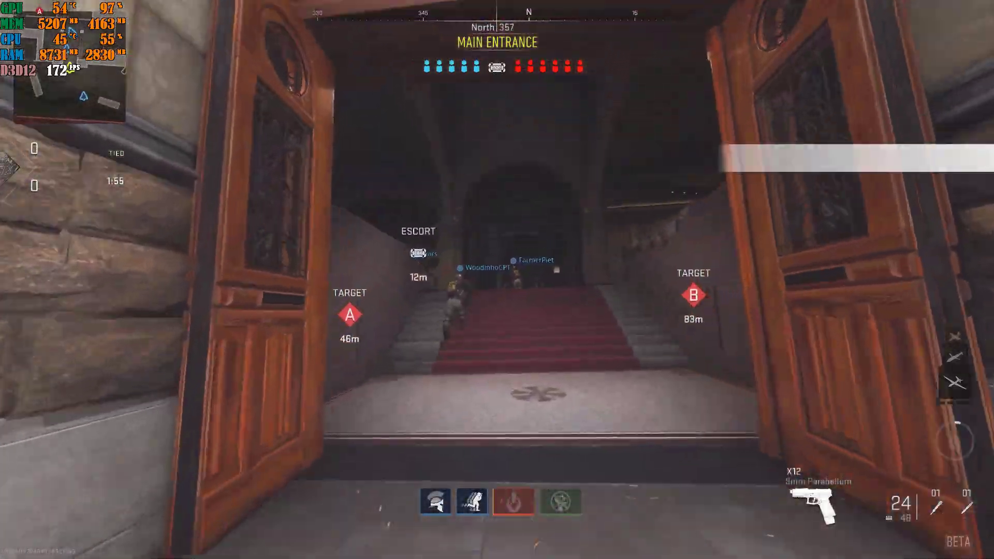
key(w)
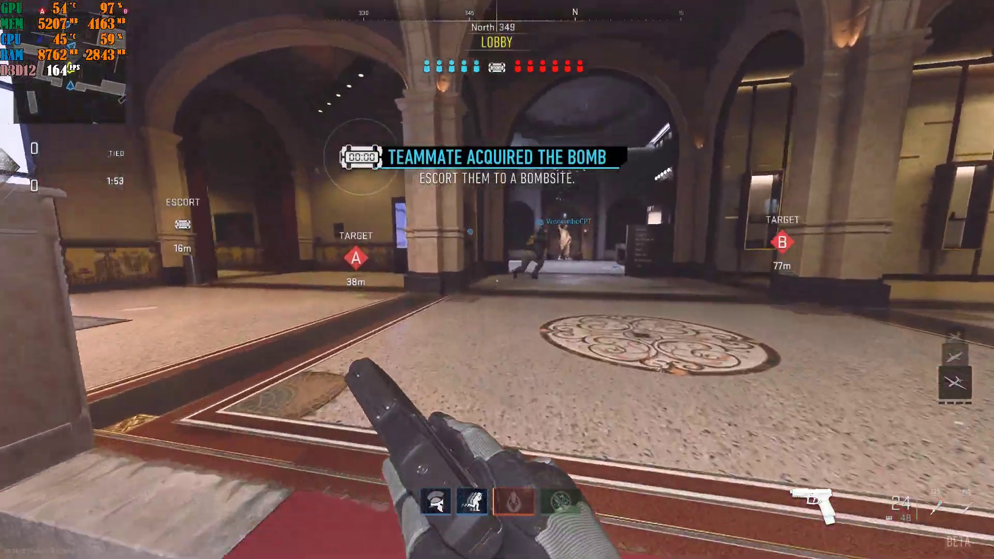
key(1)
key(w)
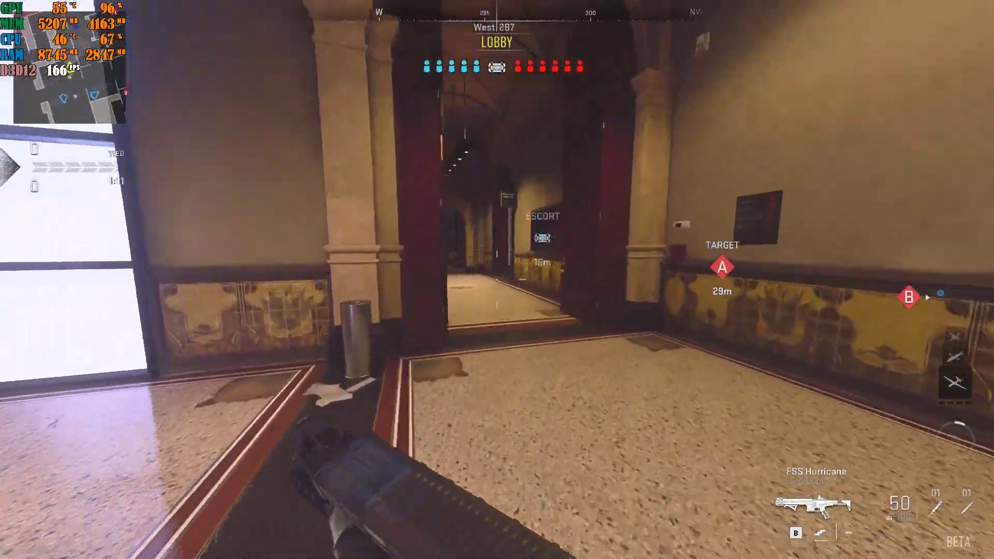
key(w)
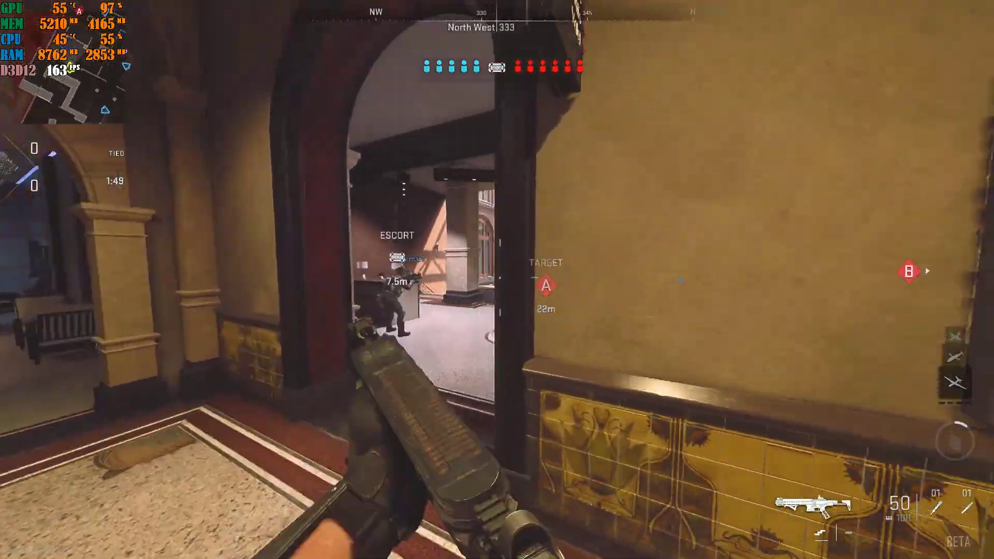
key(w)
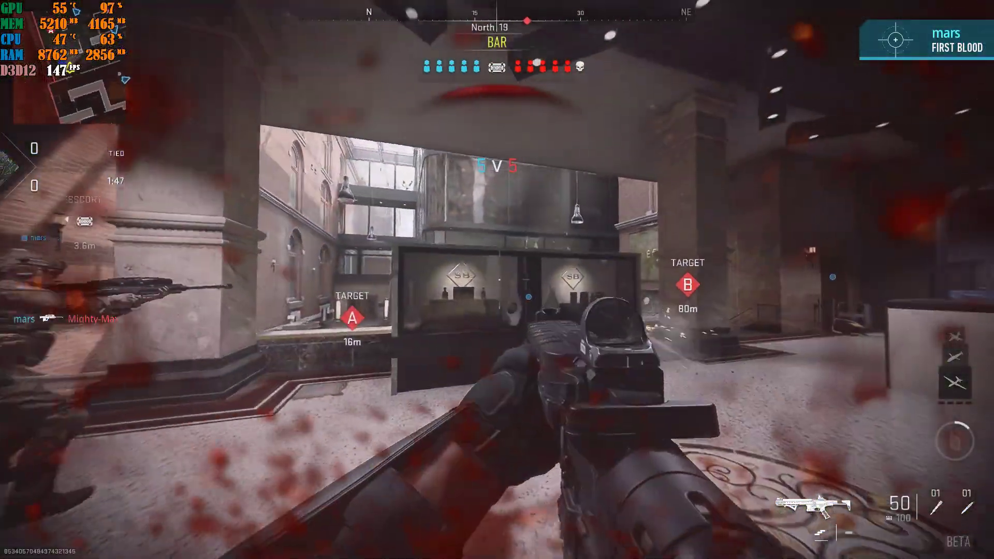
key(w)
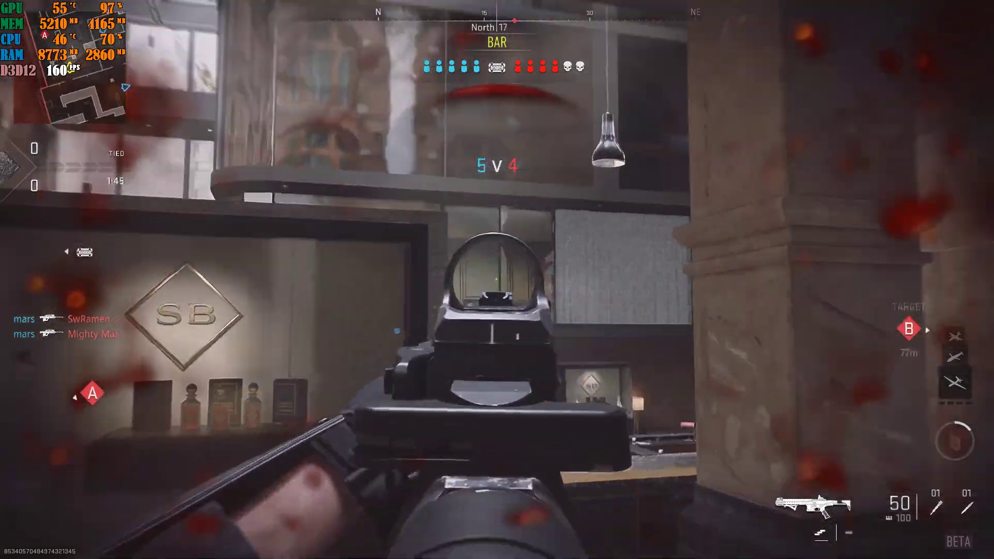
key(w)
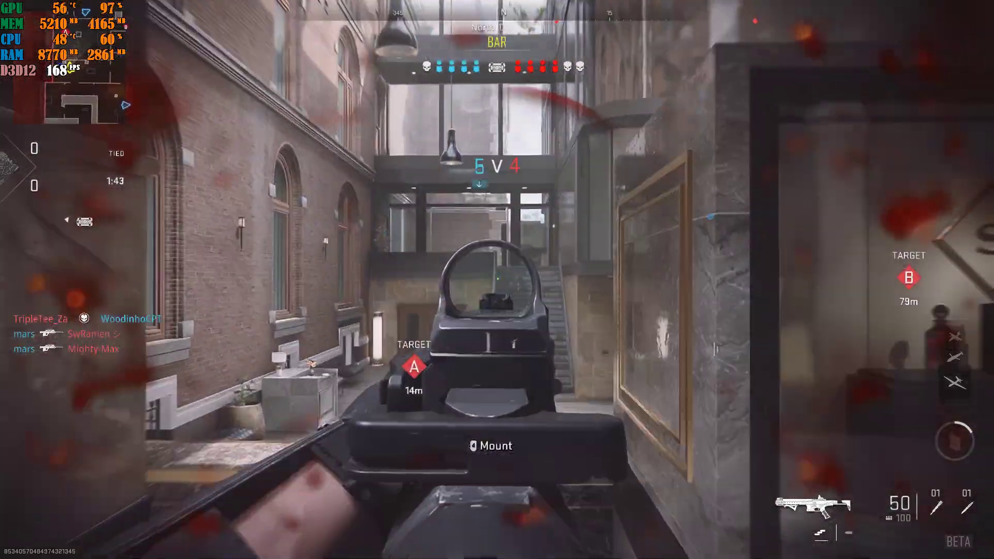
key(w)
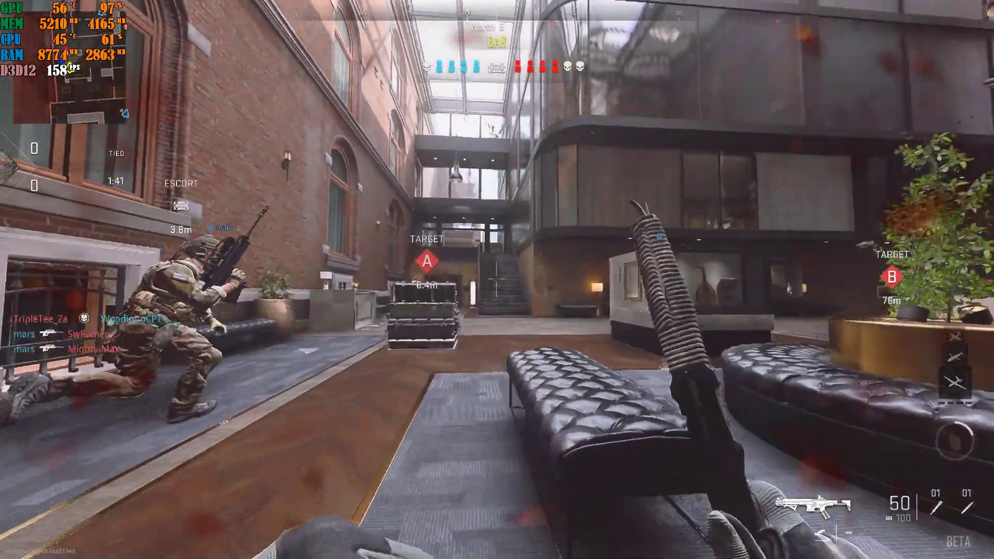
key(w)
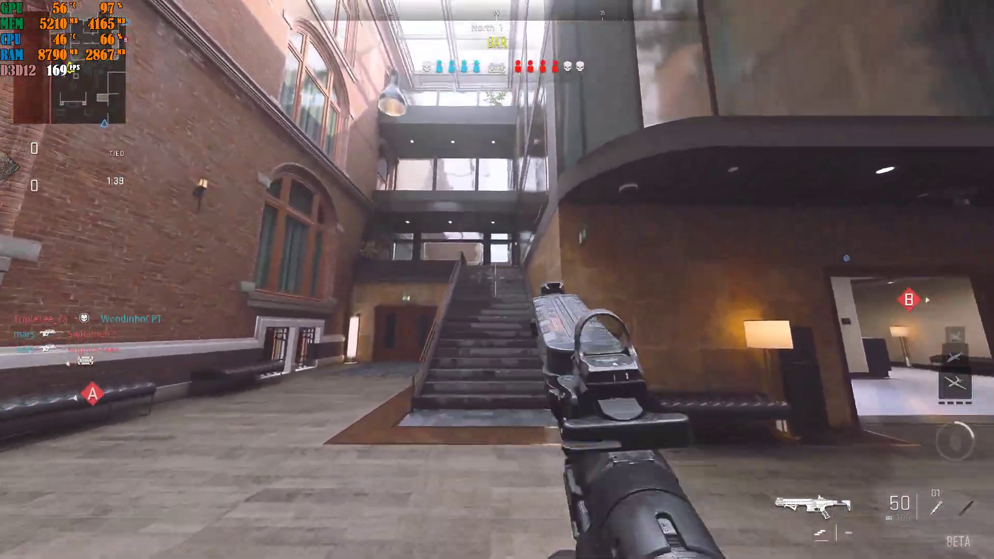
key(w)
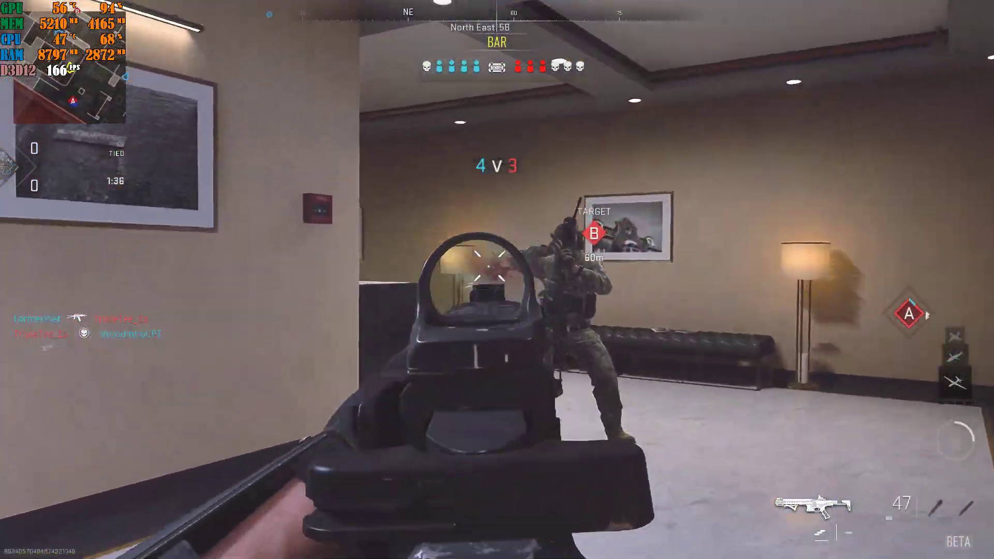
click(497, 280)
key(w)
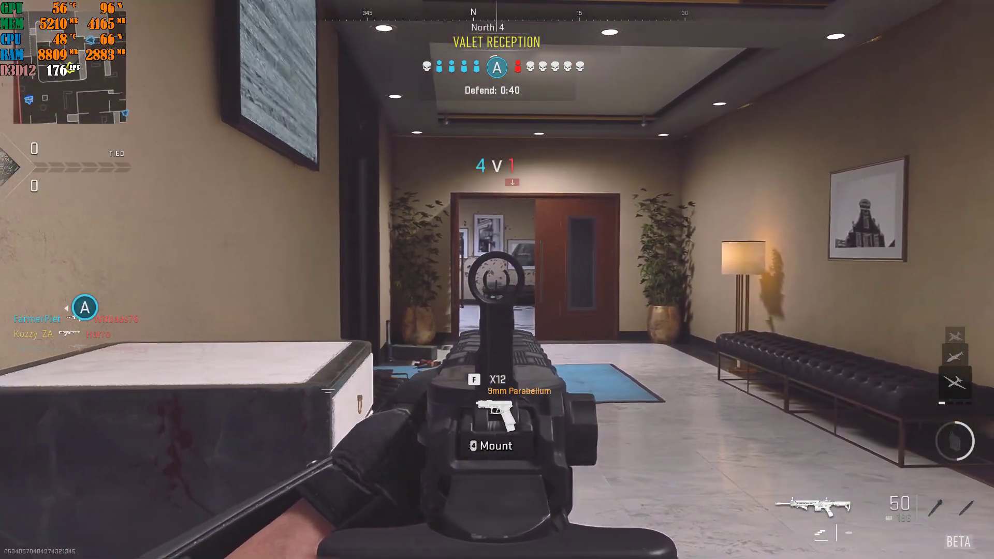
- Move from the bar across the atrium, then bring up the Battle.net launcher
key(w)
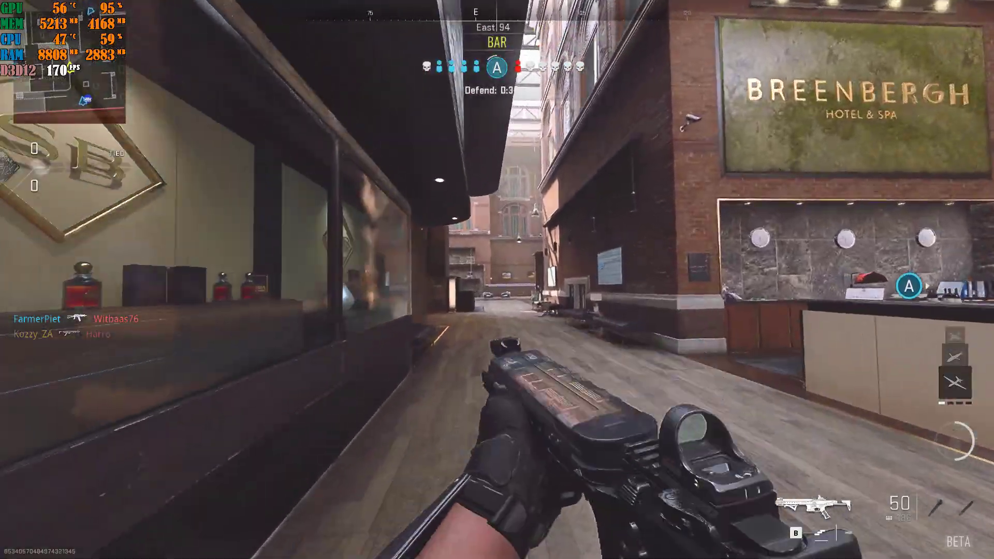
key(w)
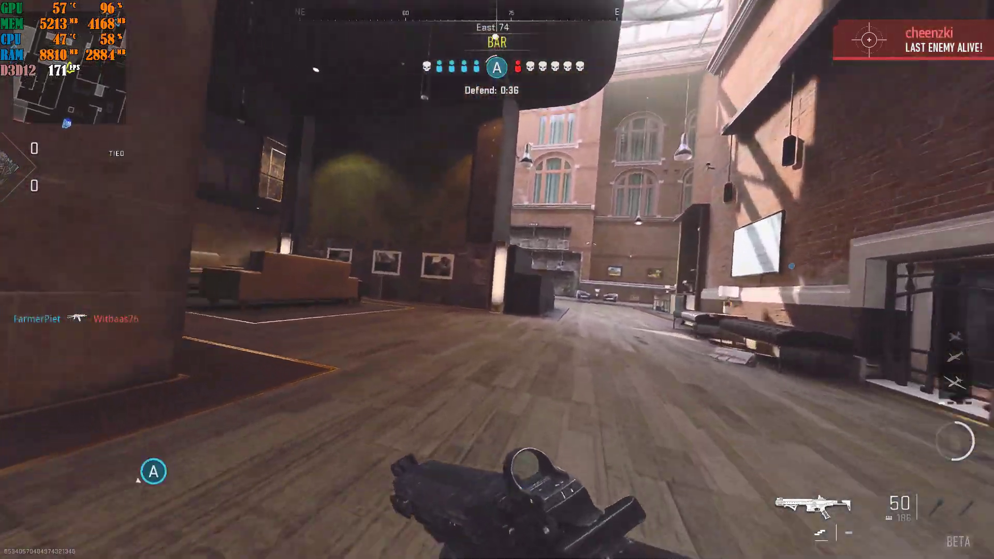
key(w)
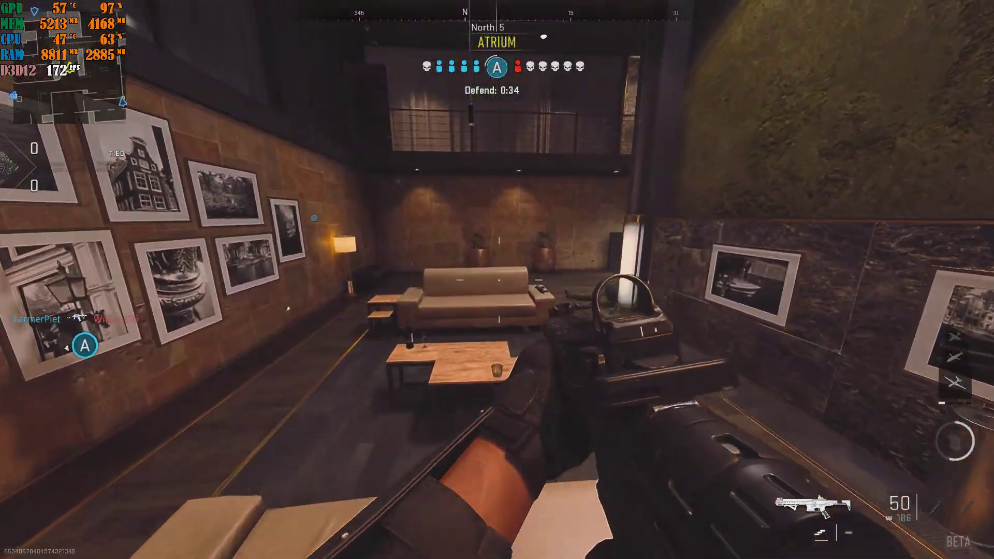
key(w)
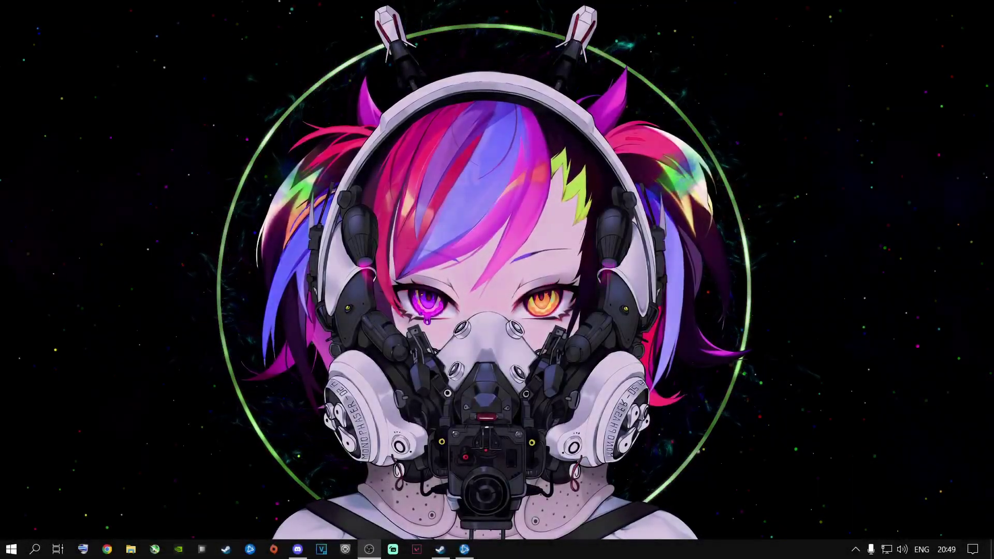
click(465, 549)
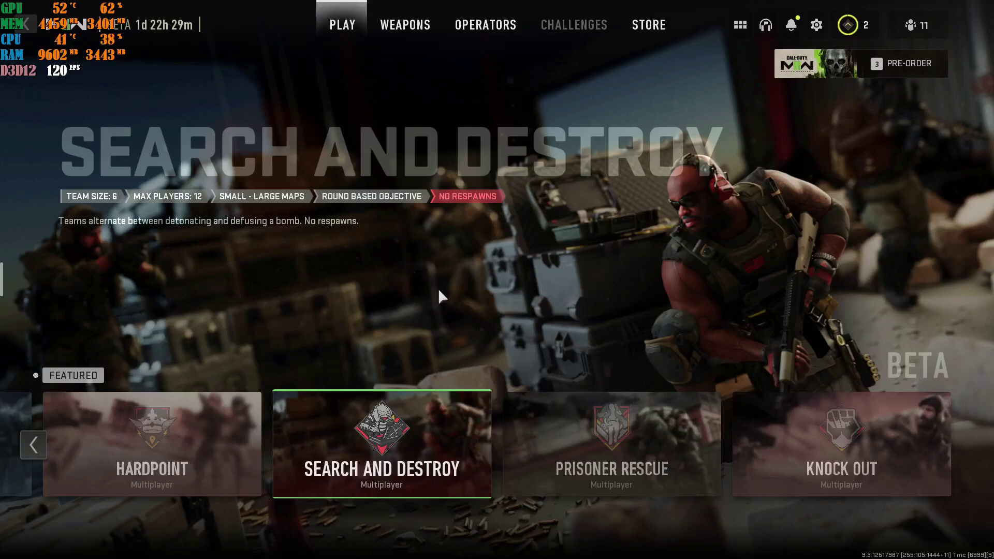
- Bring up the Settings categories from the gear icon at the top right
click(819, 25)
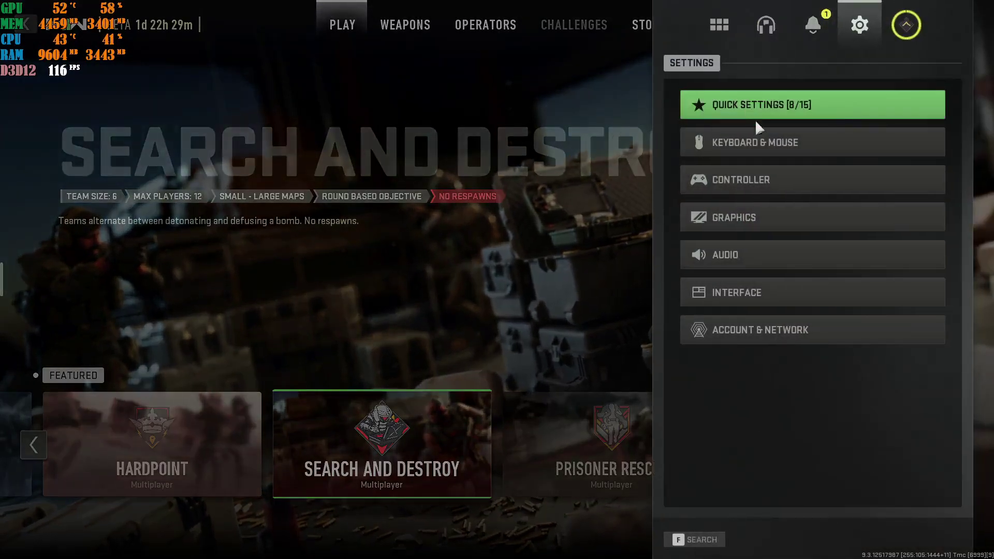
- Enter Graphics settings and look over the Display, Quality and View tabs
click(749, 220)
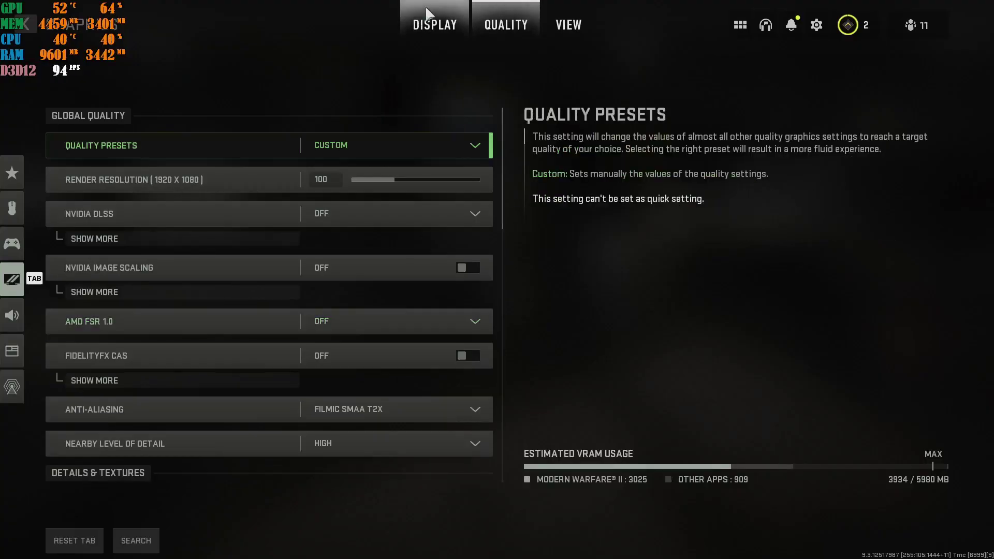
click(435, 25)
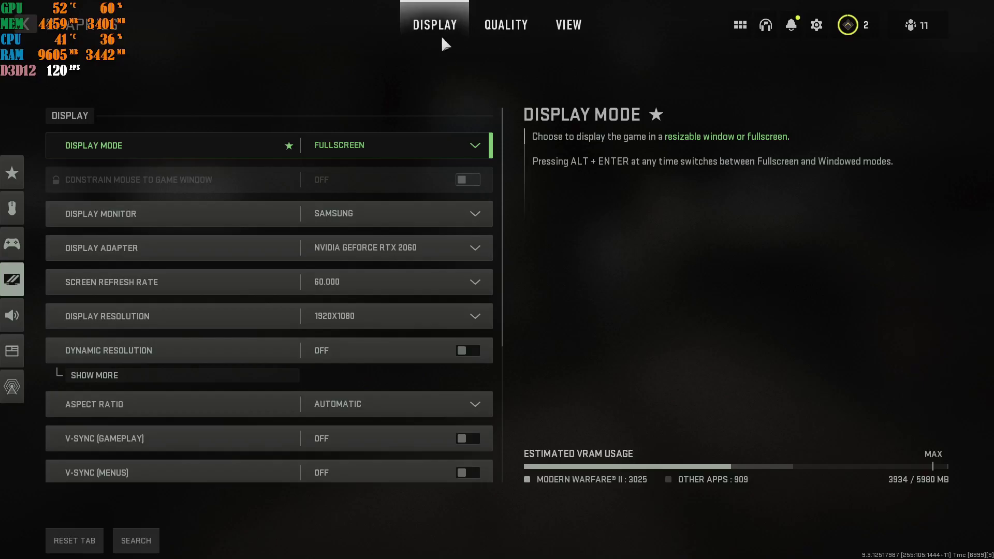
click(495, 37)
click(554, 29)
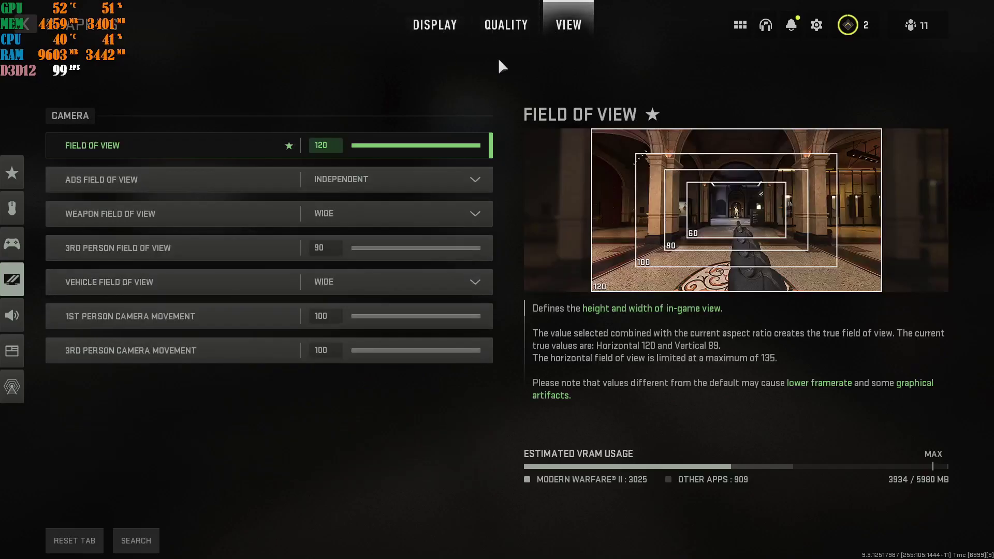
click(453, 20)
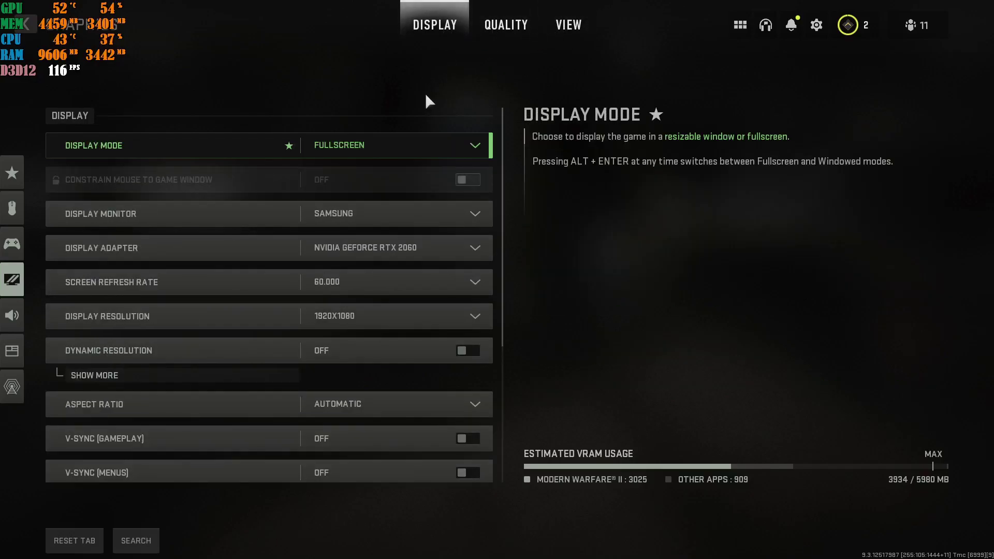
- Flip between Quality, View and Display tabs again, finishing on the Display tab
click(509, 26)
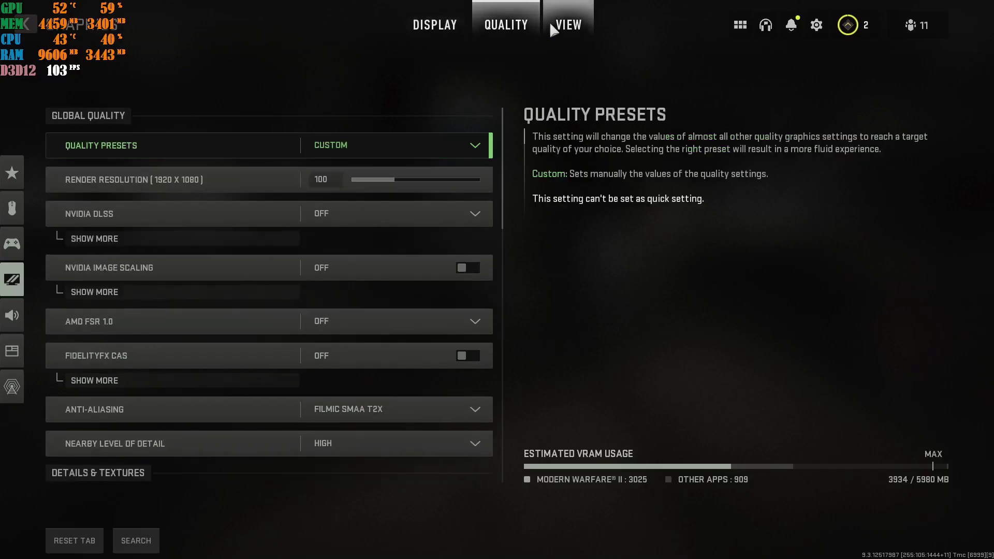
click(551, 22)
click(453, 23)
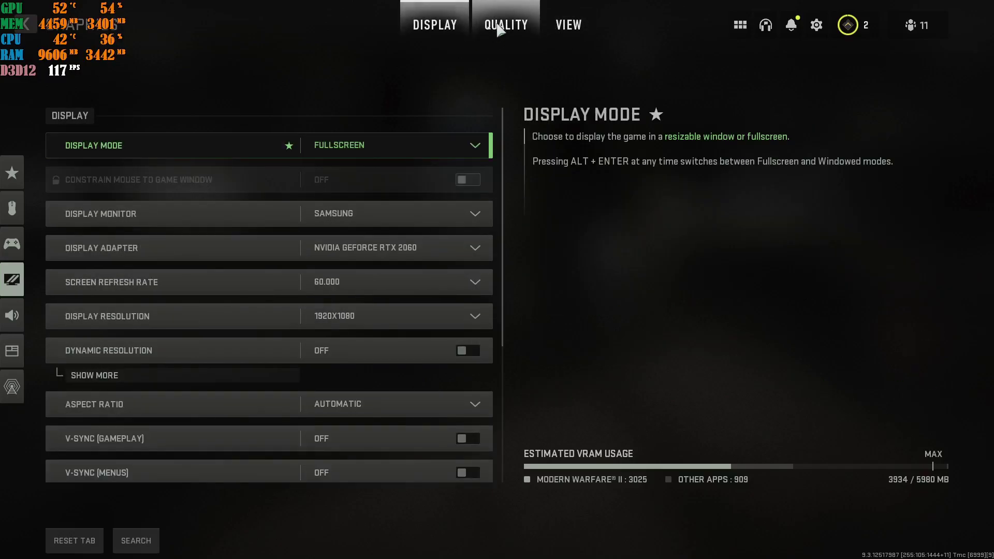
click(500, 26)
click(564, 25)
click(508, 24)
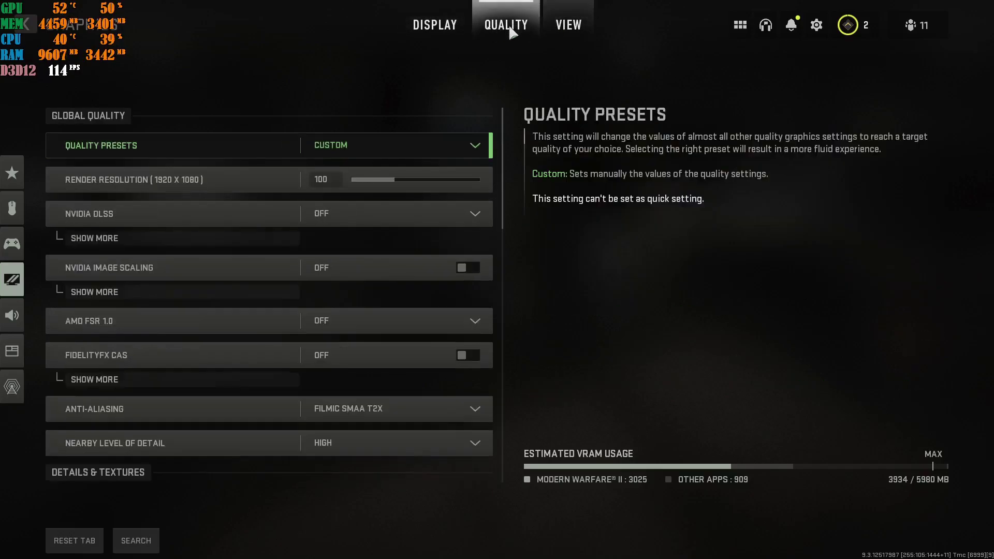
click(440, 27)
click(557, 23)
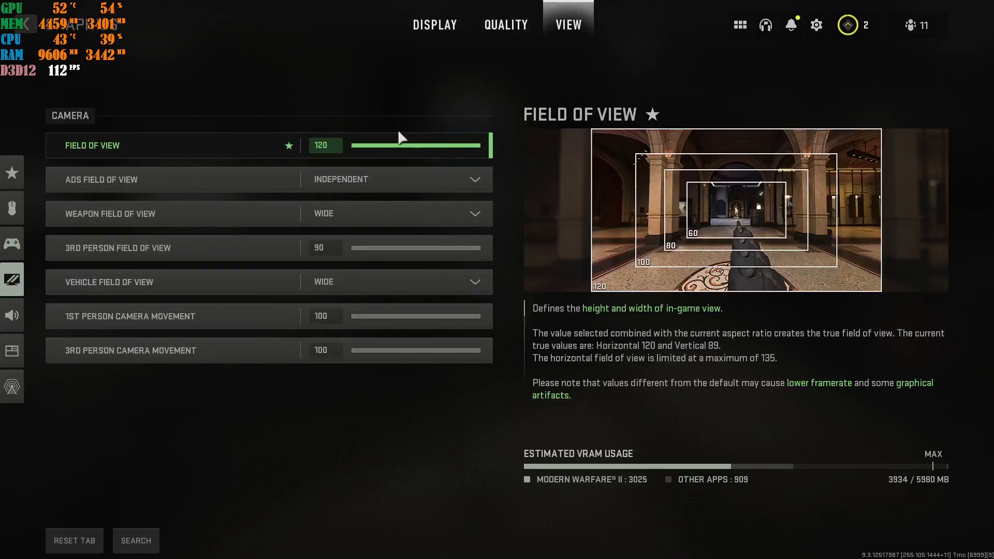
click(443, 34)
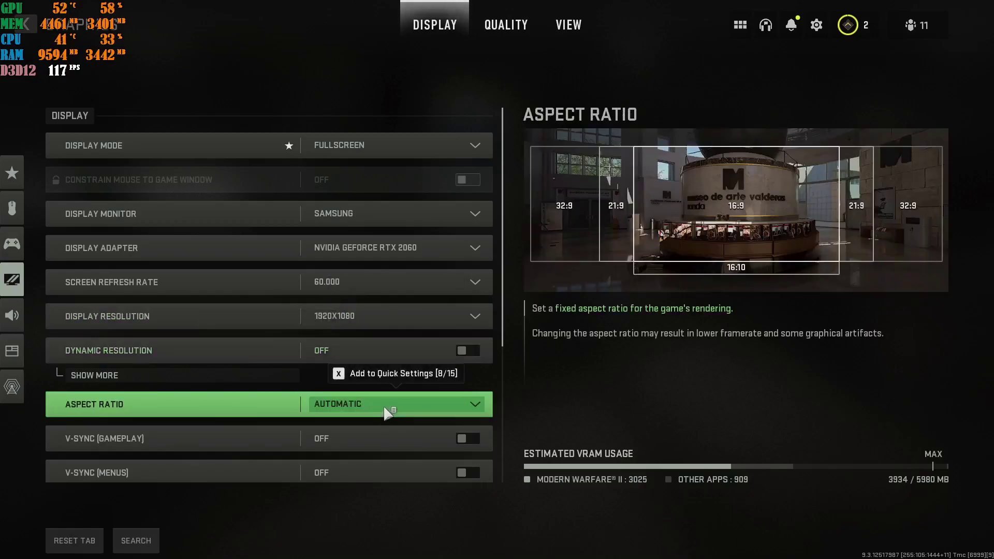
scroll(385, 406, down, 1)
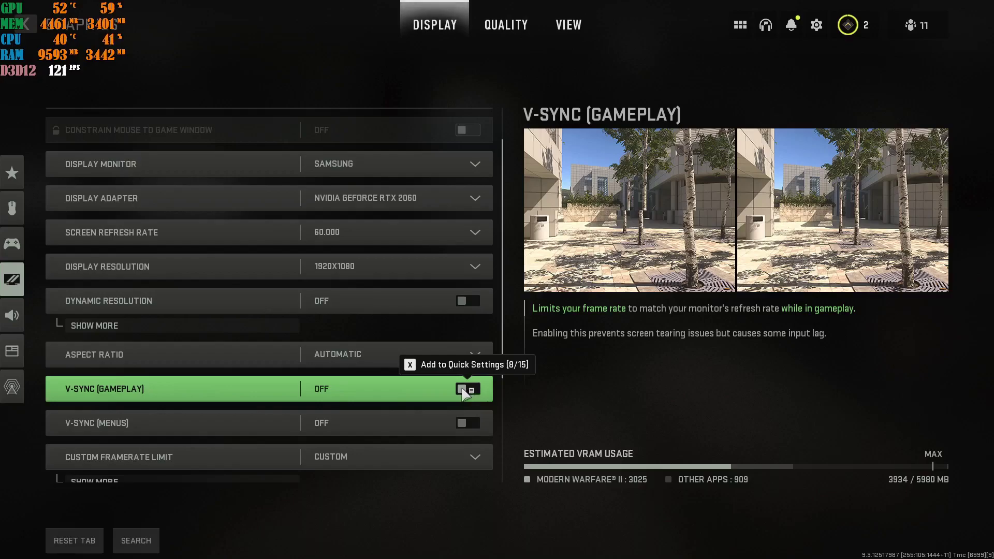
scroll(442, 420, down, 2)
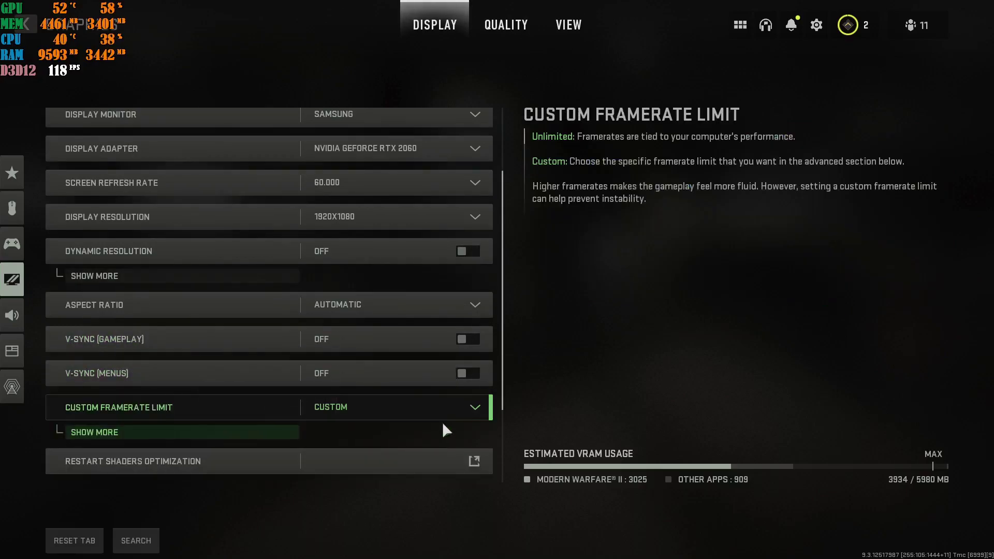
scroll(437, 406, down, 2)
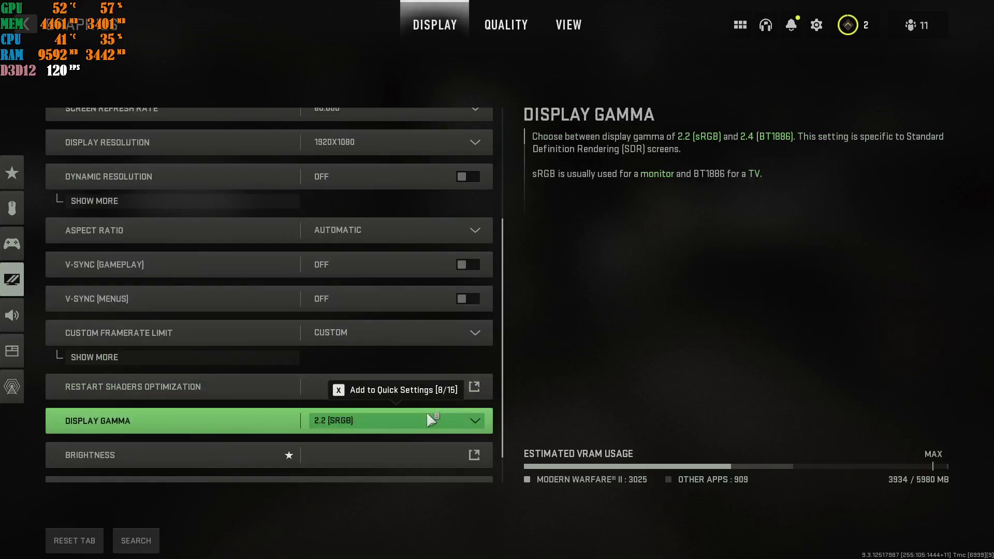
scroll(427, 411, down, 1)
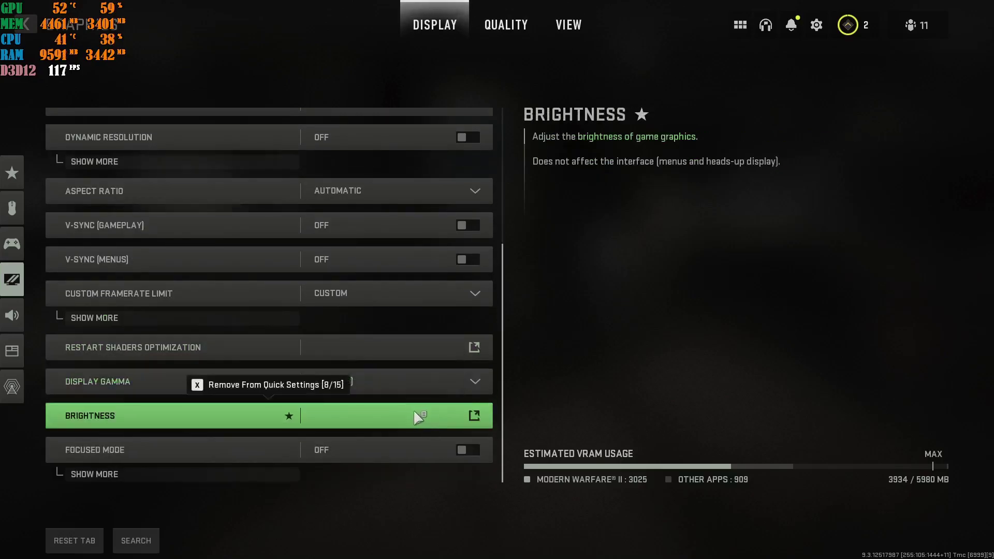
click(413, 409)
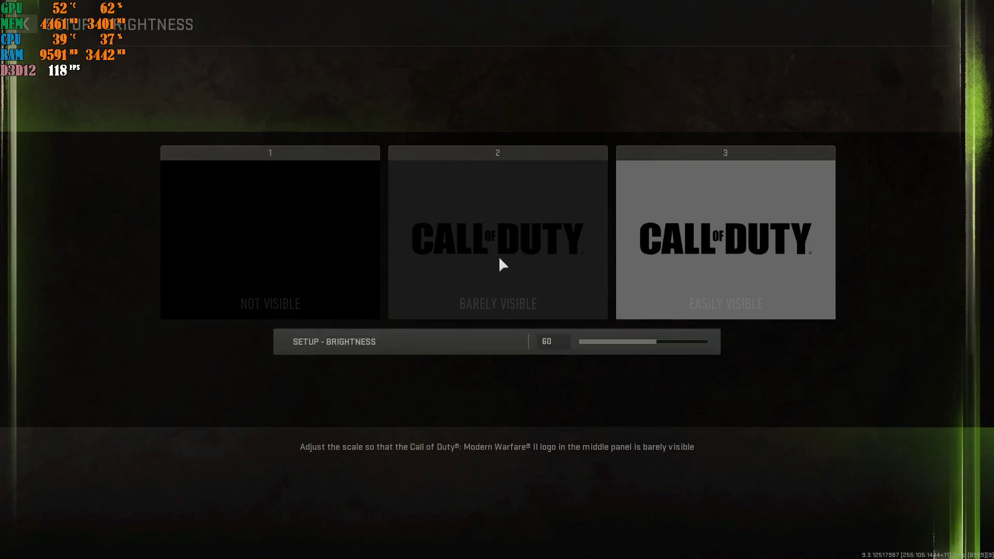
key(Escape)
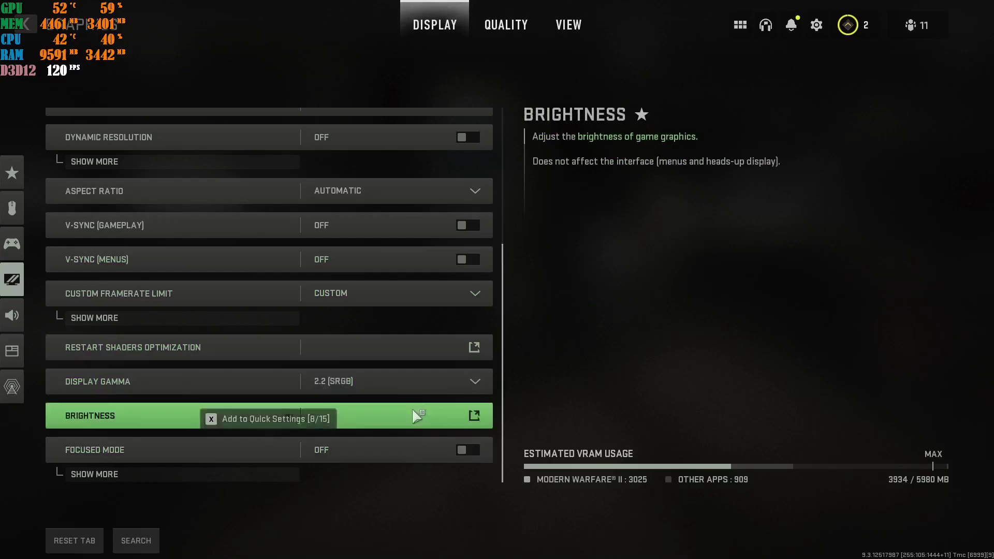
- Show the Quality tab and scroll its list from Custom preset through Filmic SMAA T2X anti-aliasing
click(496, 28)
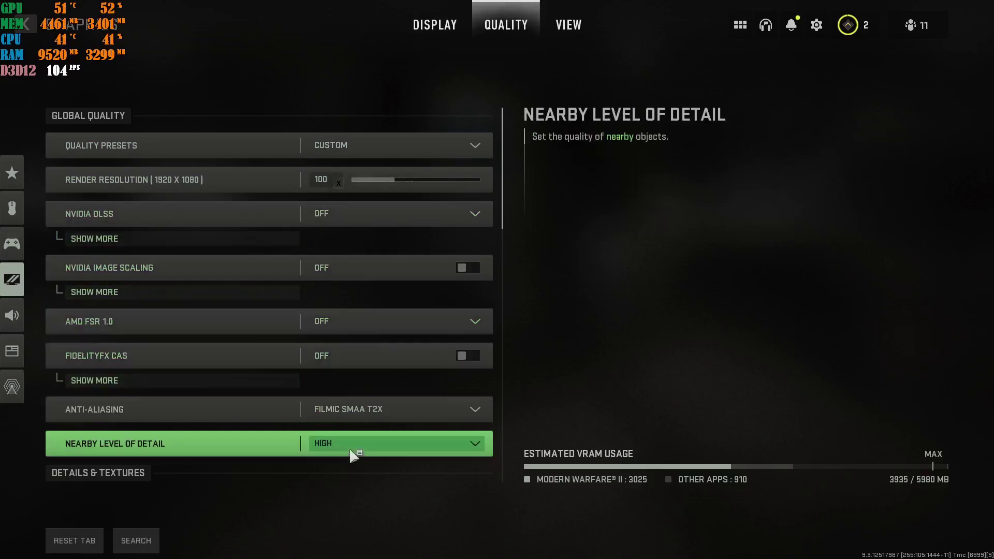
scroll(362, 356, down, 10)
scroll(360, 344, down, 10)
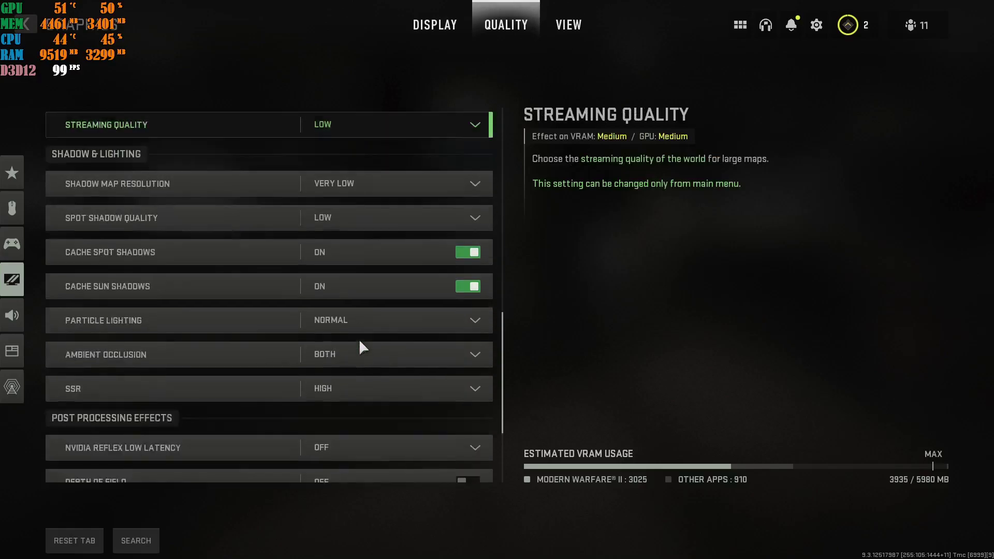
scroll(359, 342, up, 8)
scroll(365, 336, up, 8)
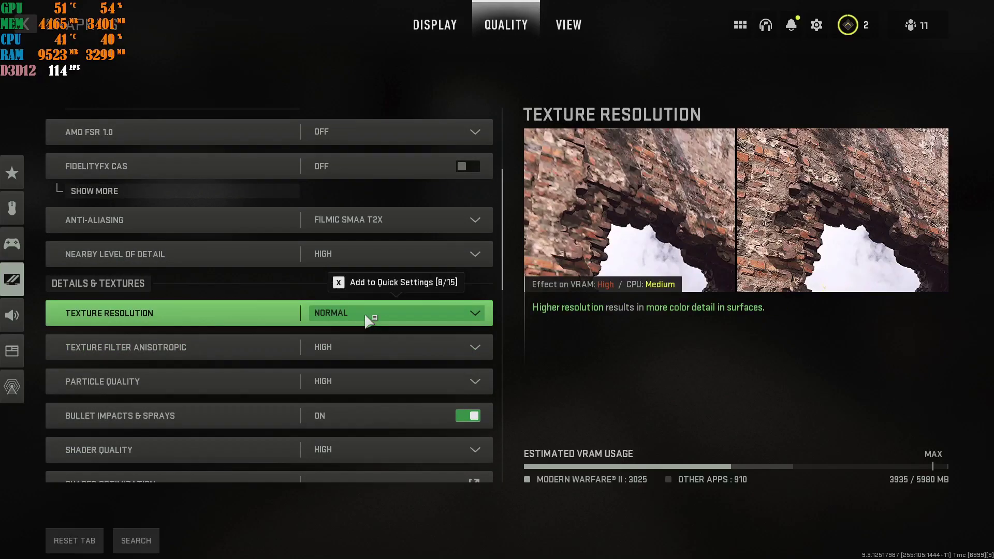
scroll(377, 312, up, 5)
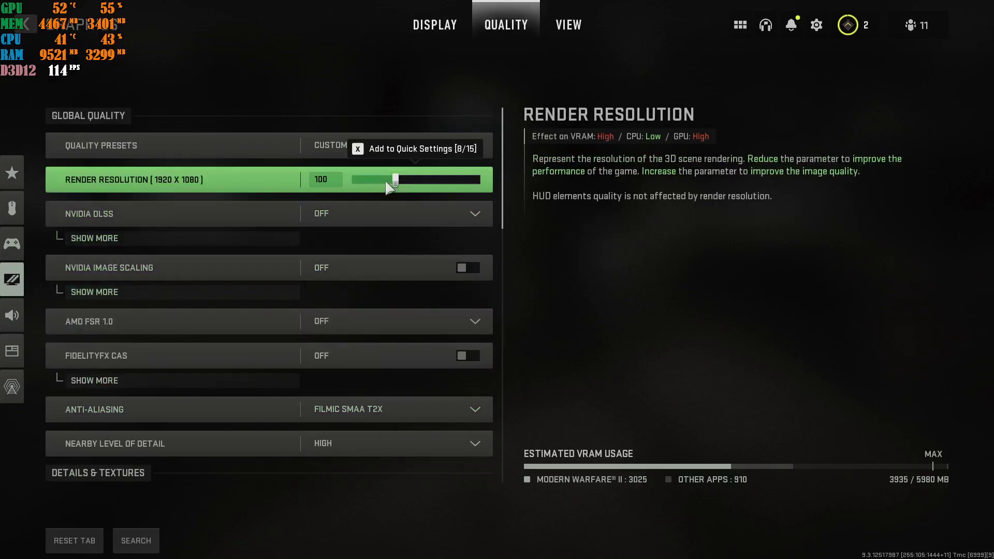
click(386, 226)
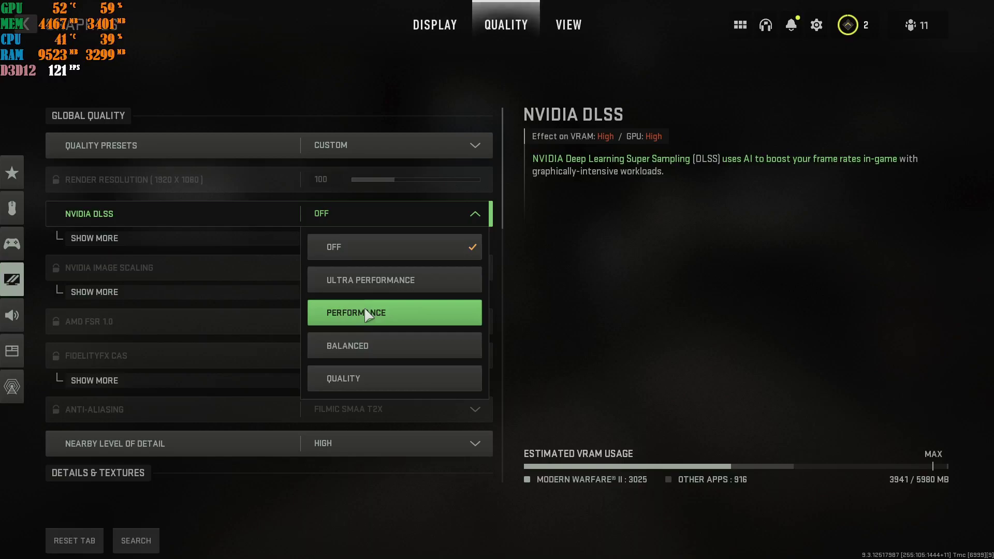
click(365, 350)
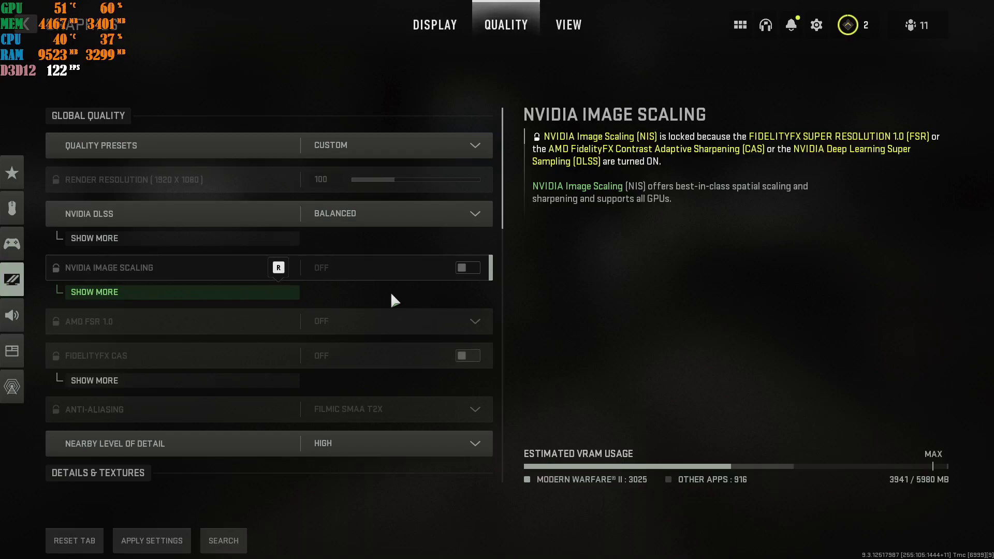
click(414, 221)
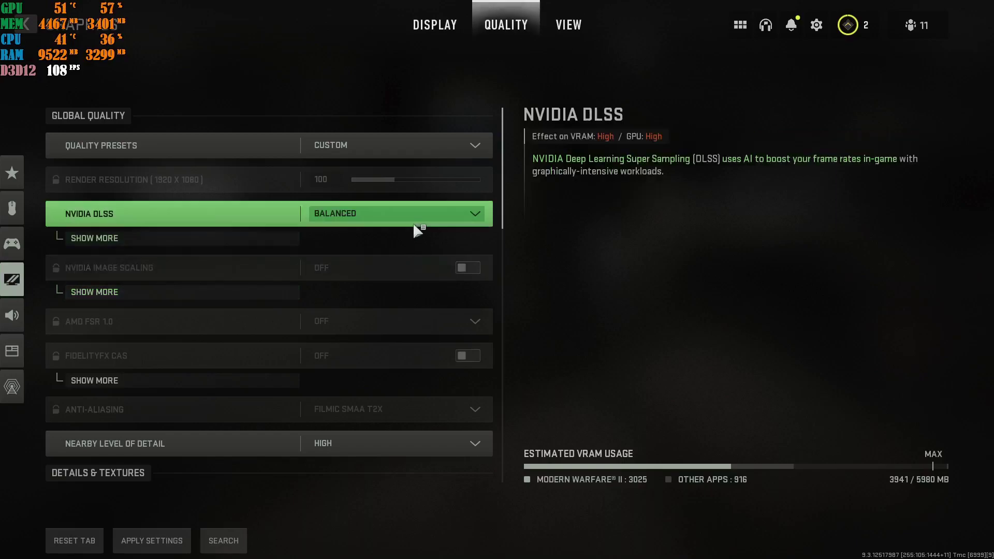
click(386, 249)
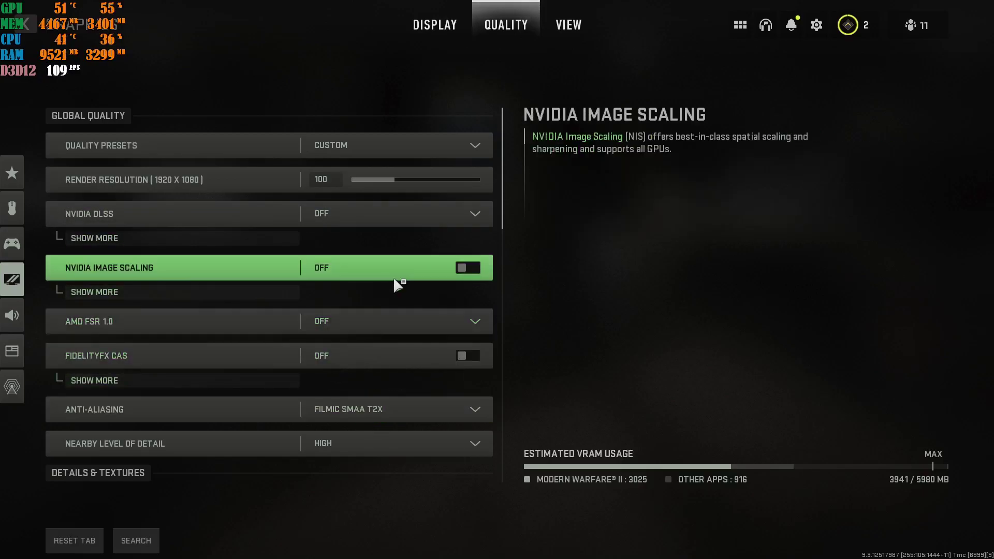
- Choose Balanced in the NVIDIA DLSS list, then reopen it and confirm Balanced
click(387, 223)
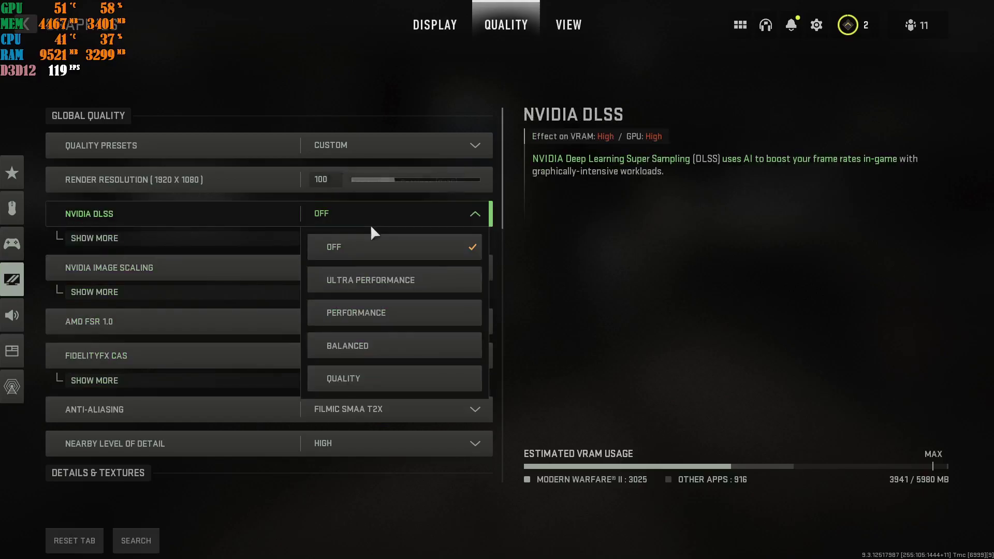
click(371, 347)
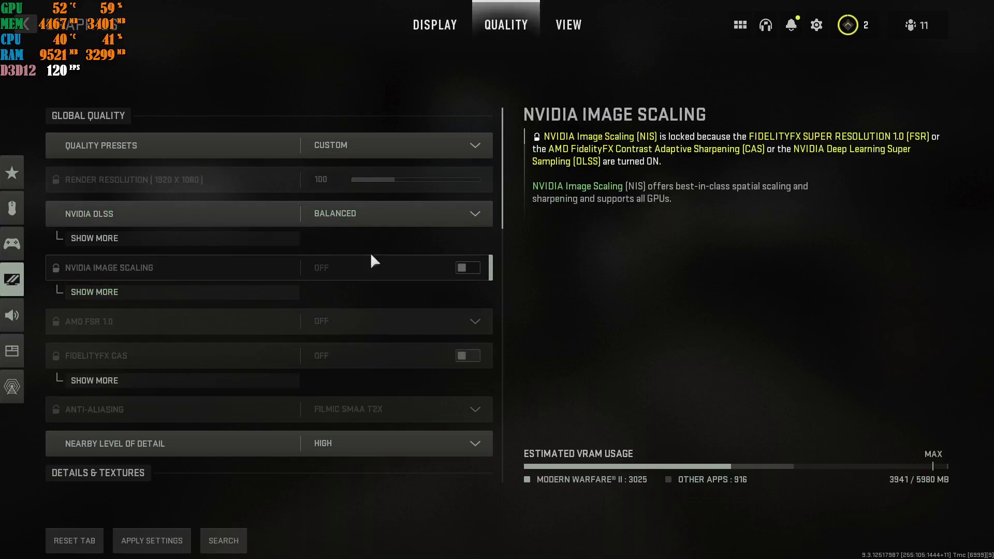
click(361, 220)
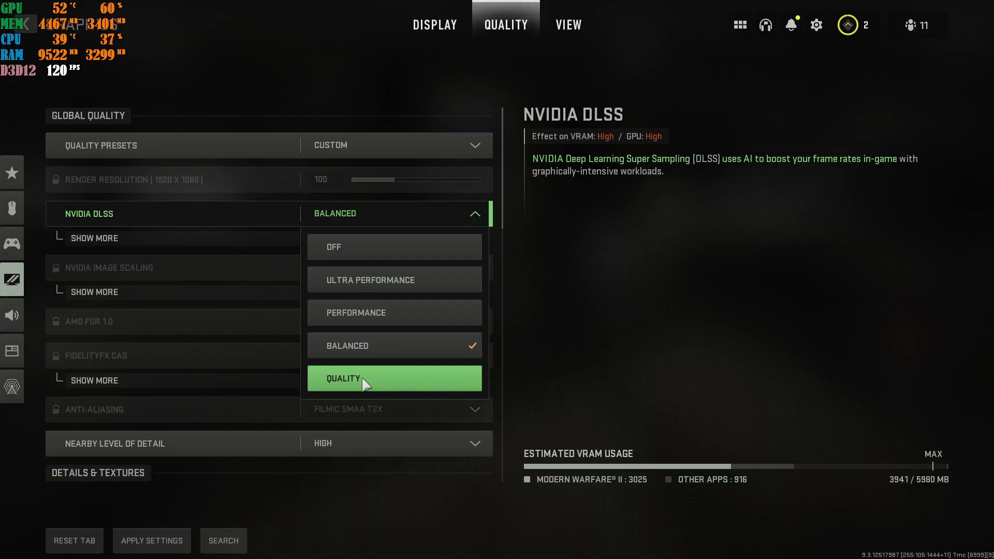
click(366, 350)
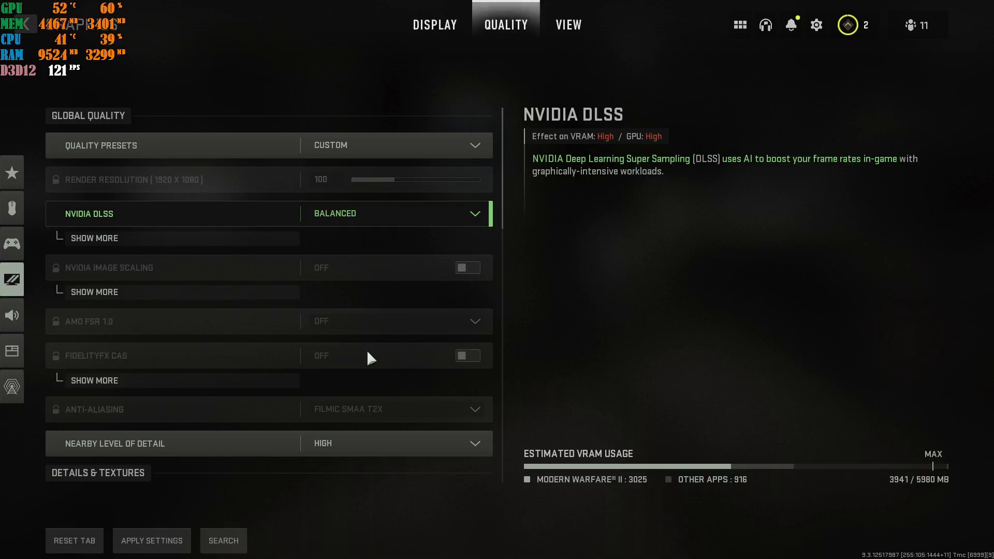
scroll(370, 355, down, 2)
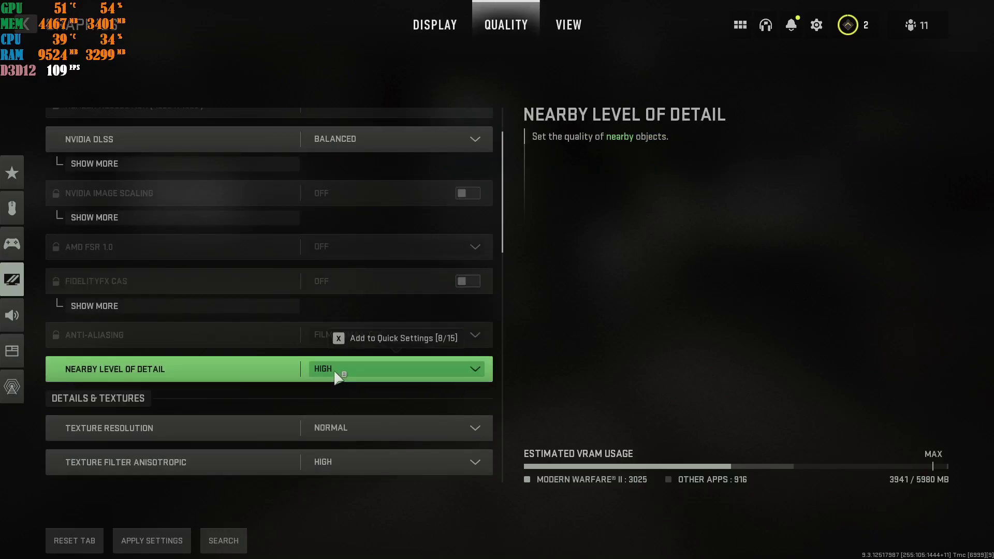
scroll(358, 371, down, 1)
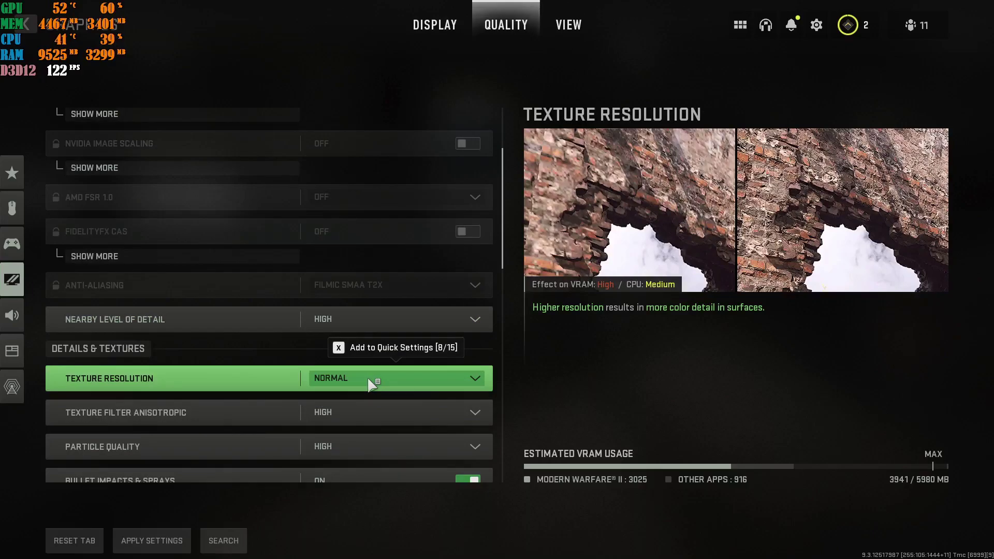
click(370, 380)
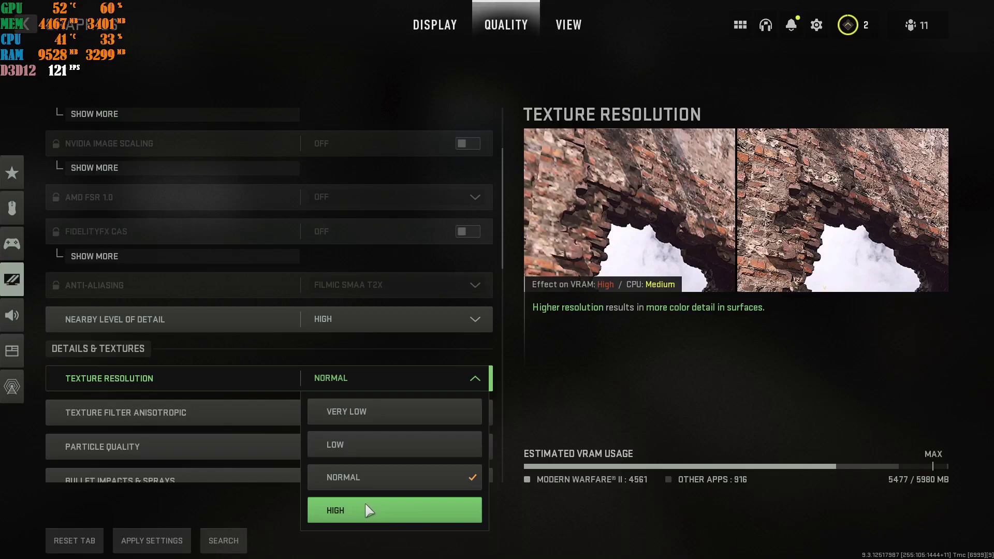
click(371, 484)
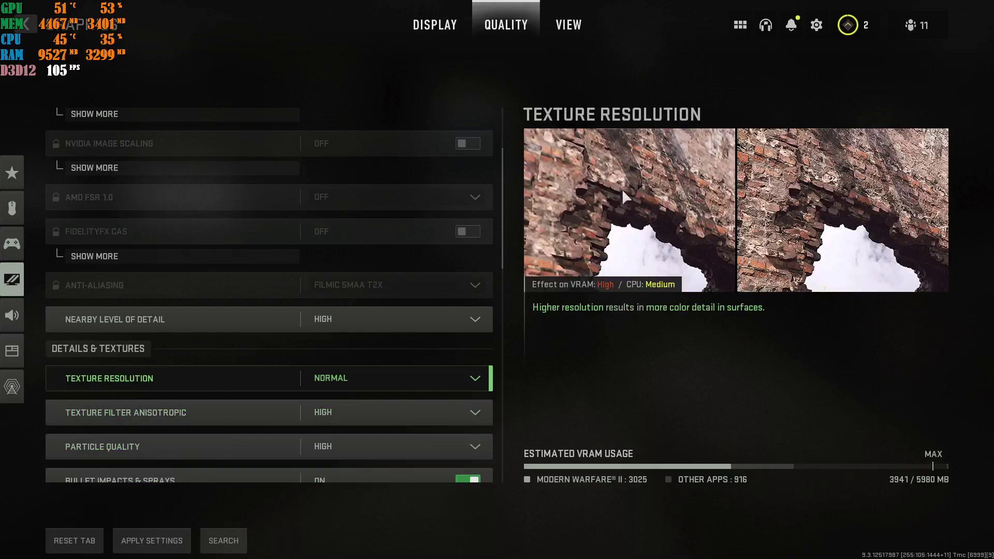
click(421, 380)
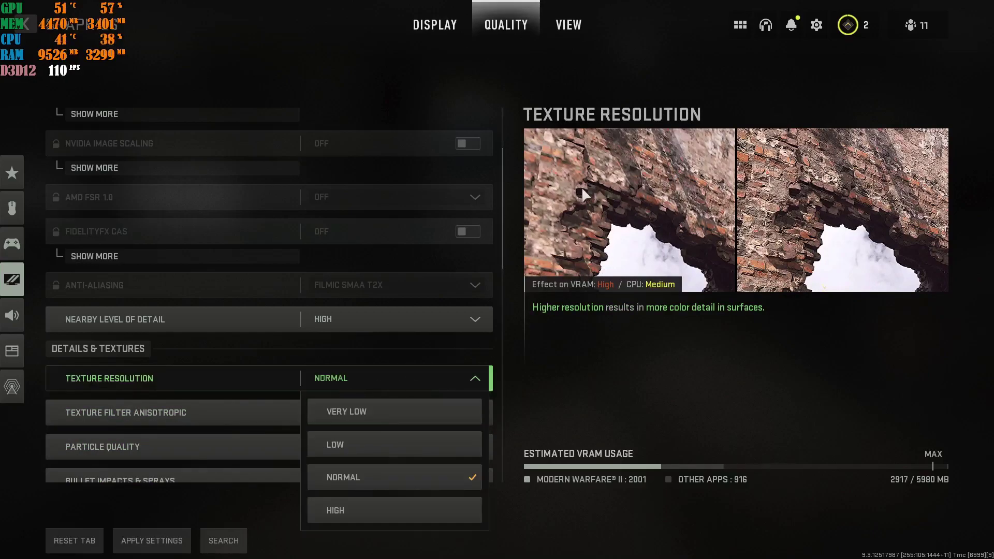
click(374, 473)
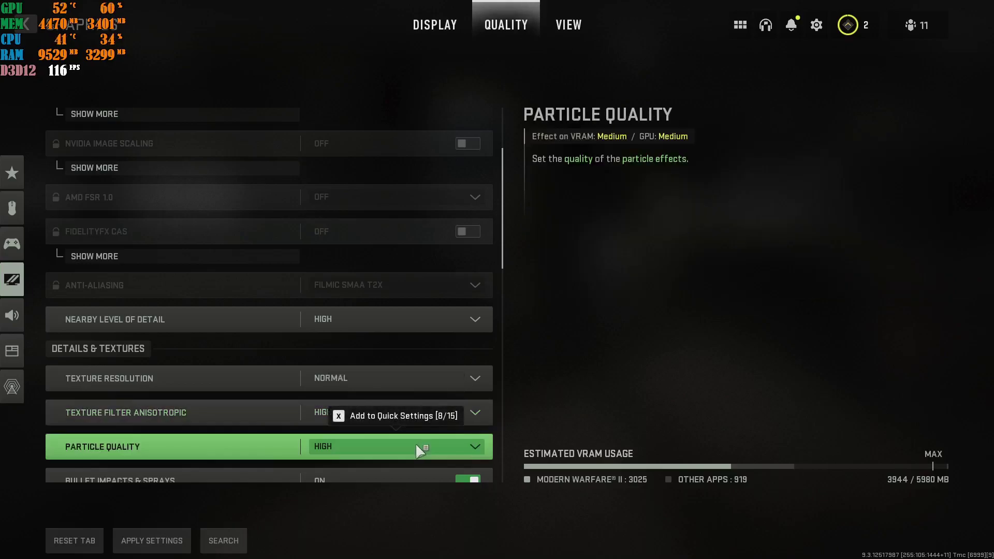
scroll(418, 446, down, 1)
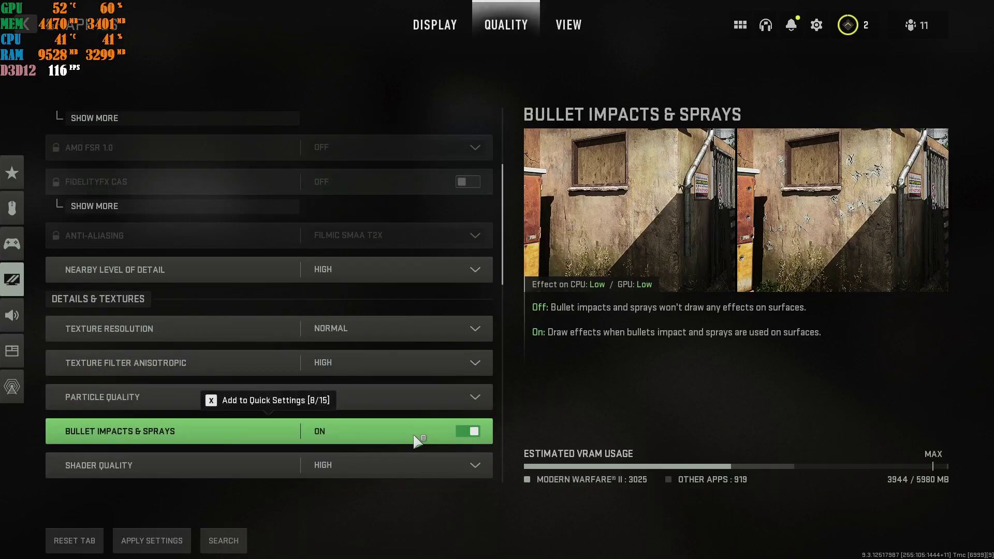
scroll(415, 440, down, 2)
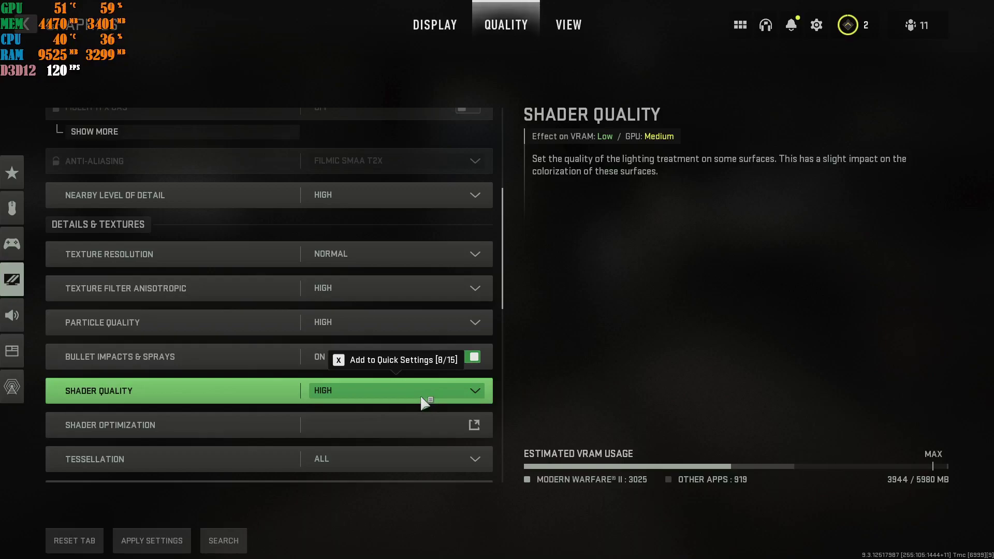
click(418, 401)
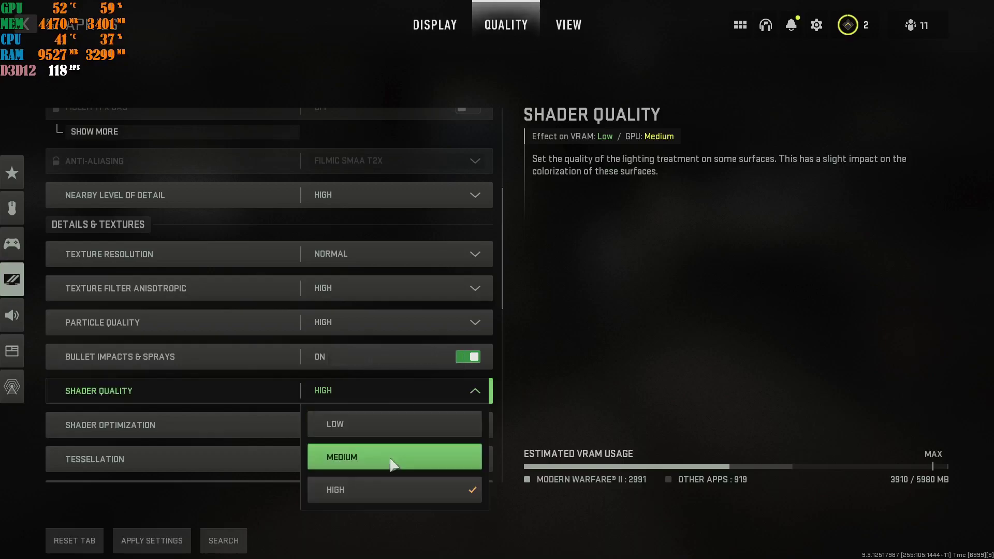
click(384, 489)
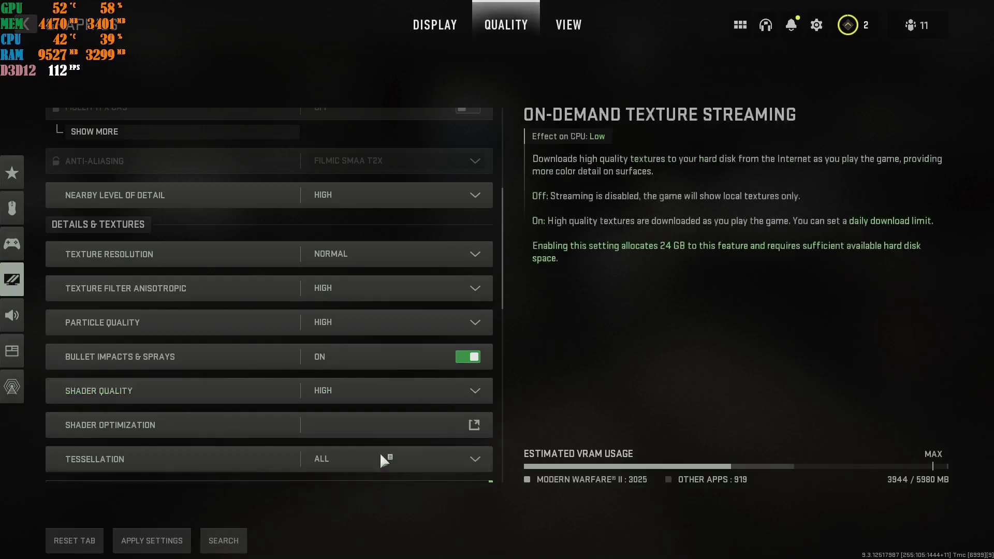
click(396, 400)
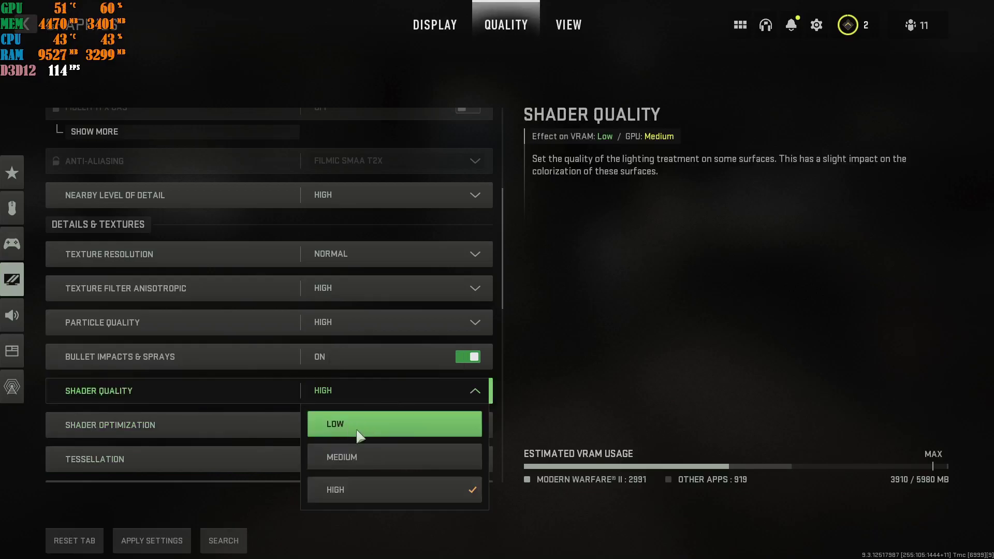
click(353, 487)
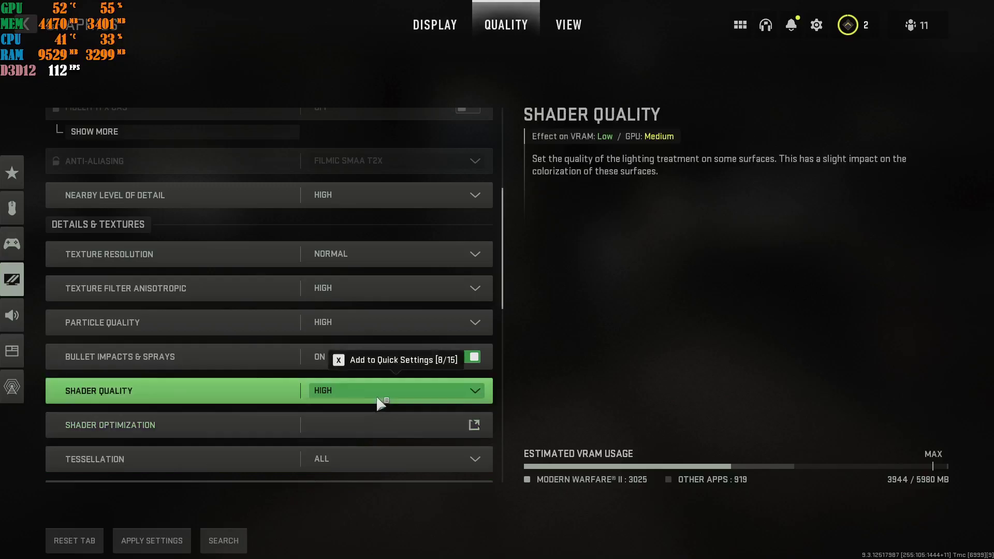
scroll(377, 398, down, 2)
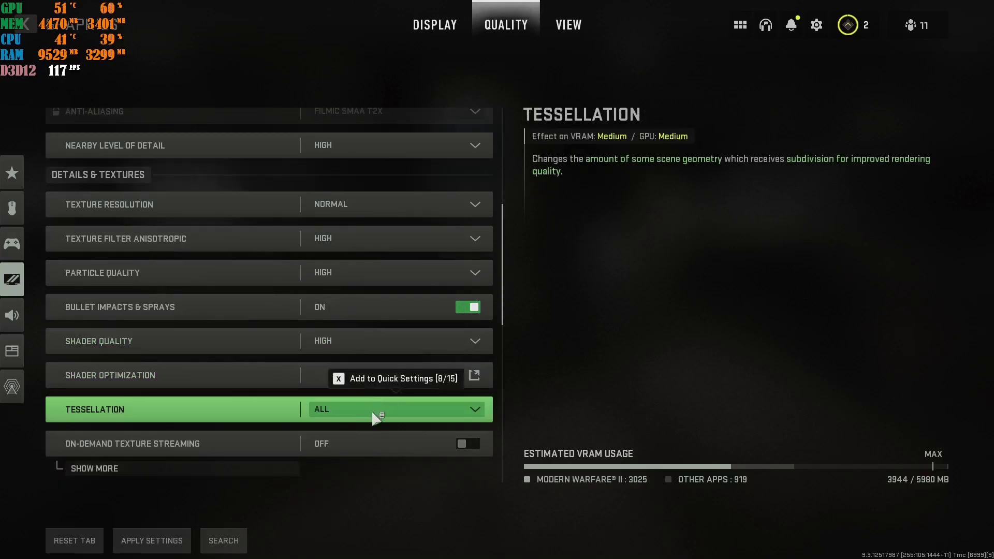
scroll(386, 411, down, 2)
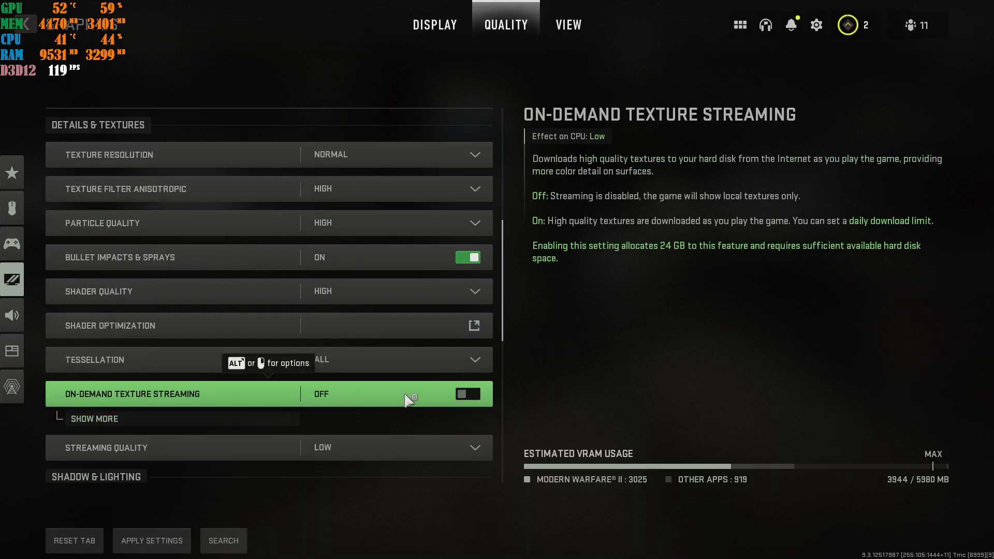
scroll(402, 400, down, 2)
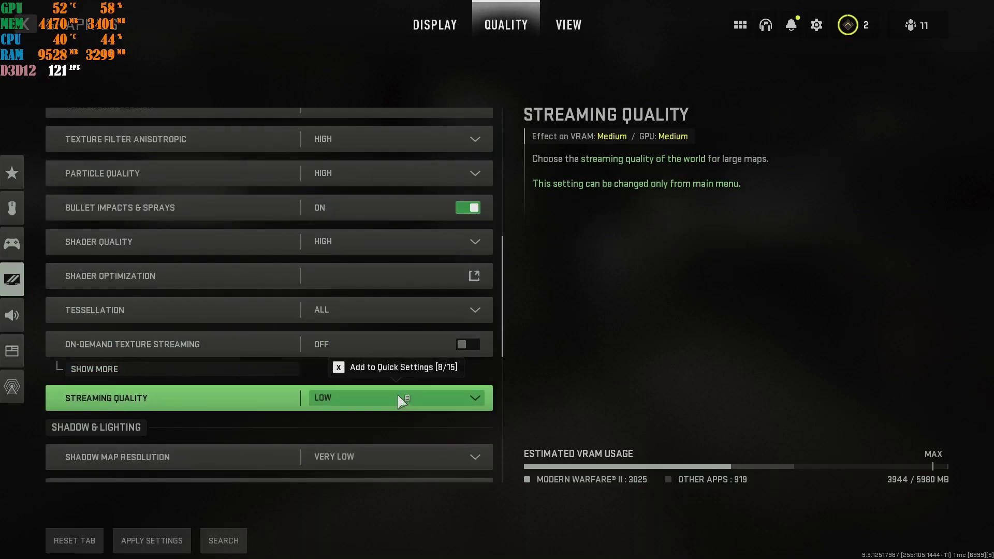
scroll(397, 396, down, 2)
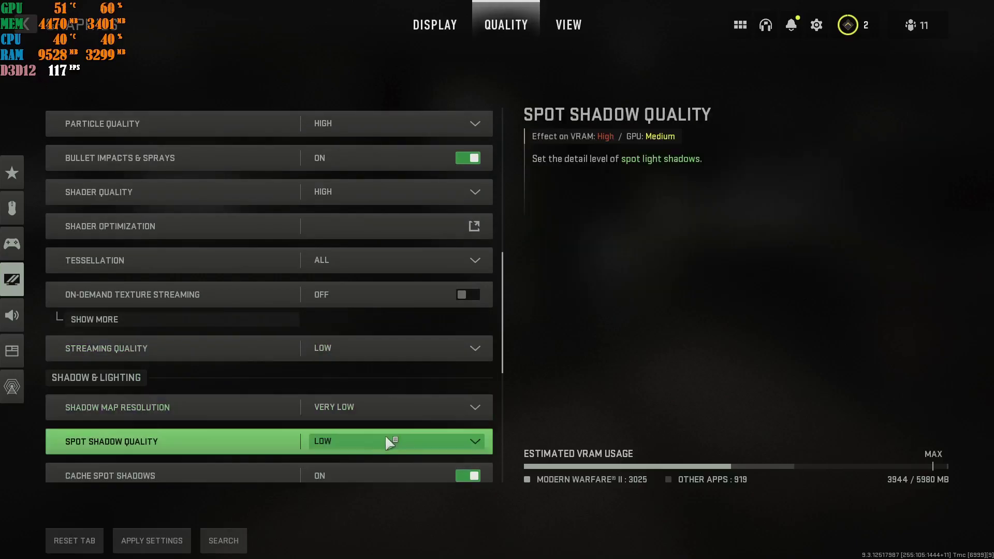
scroll(403, 436, down, 2)
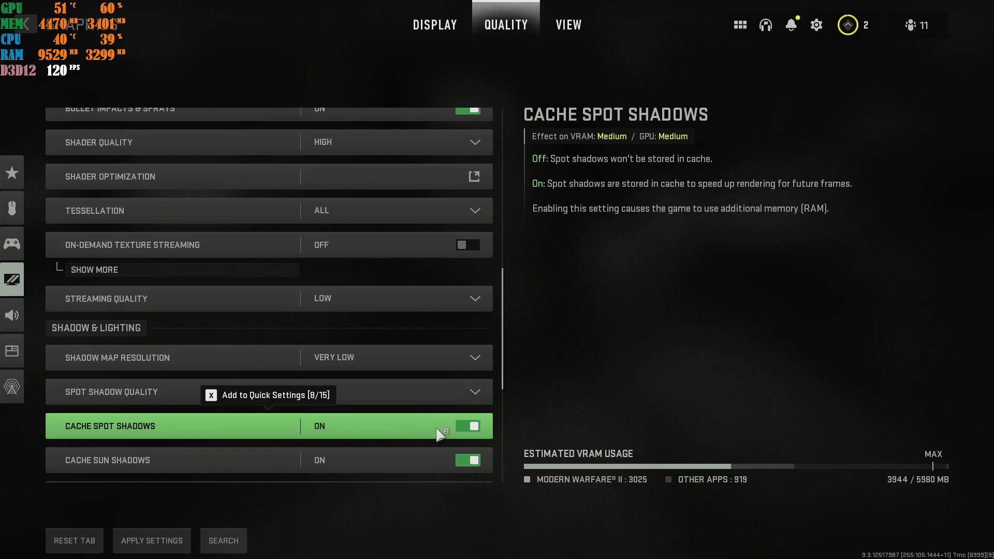
click(466, 426)
click(469, 461)
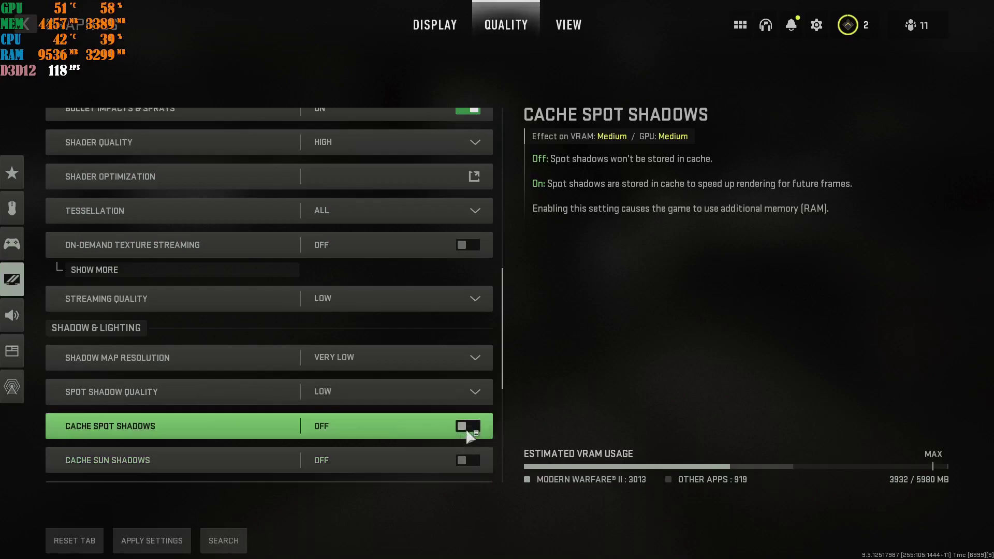
click(471, 427)
click(471, 456)
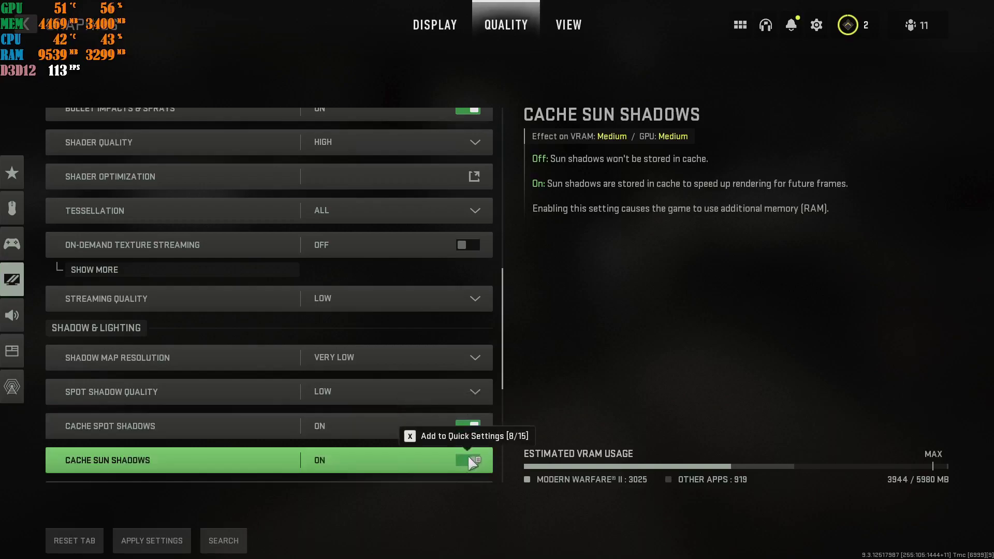
click(468, 457)
click(465, 434)
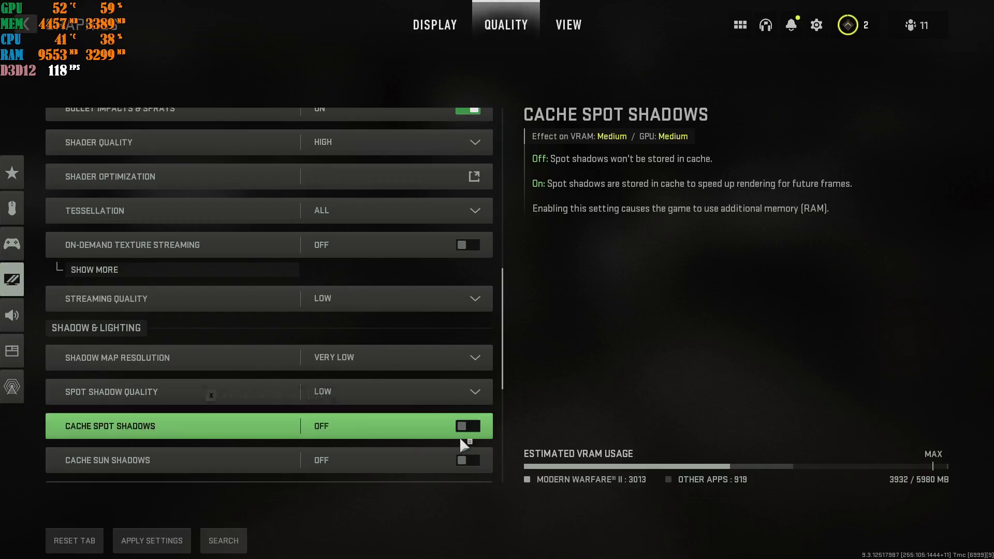
click(464, 430)
click(466, 460)
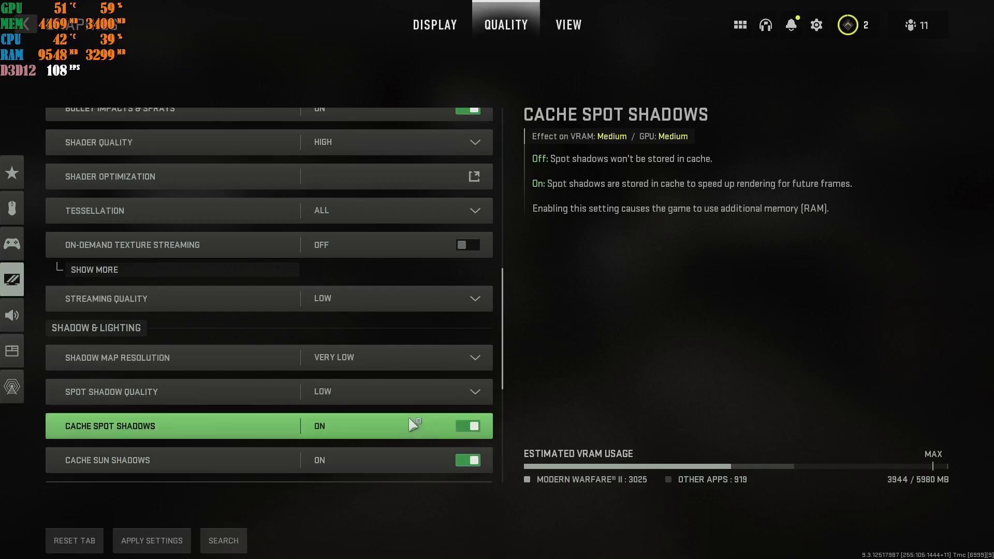
scroll(409, 417, down, 1)
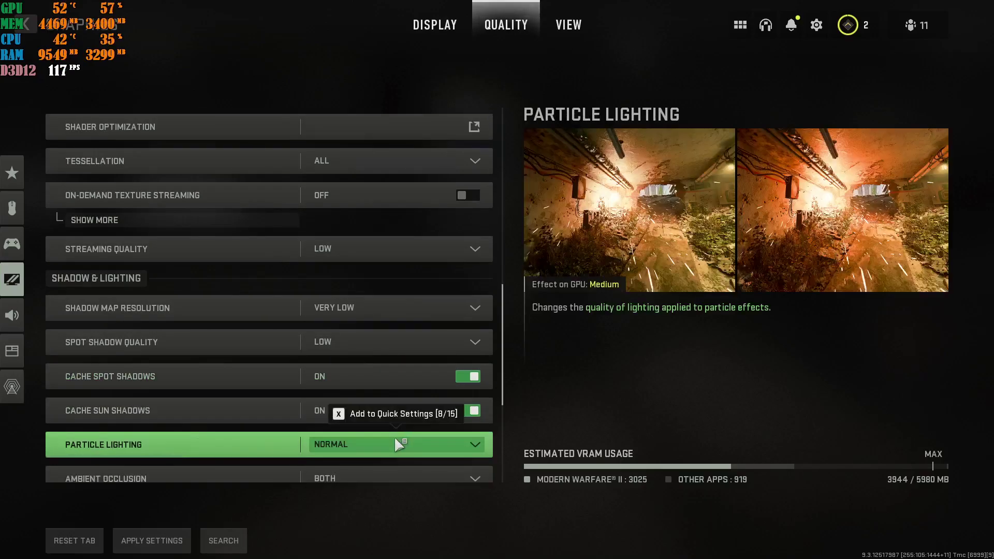
scroll(399, 442, down, 1)
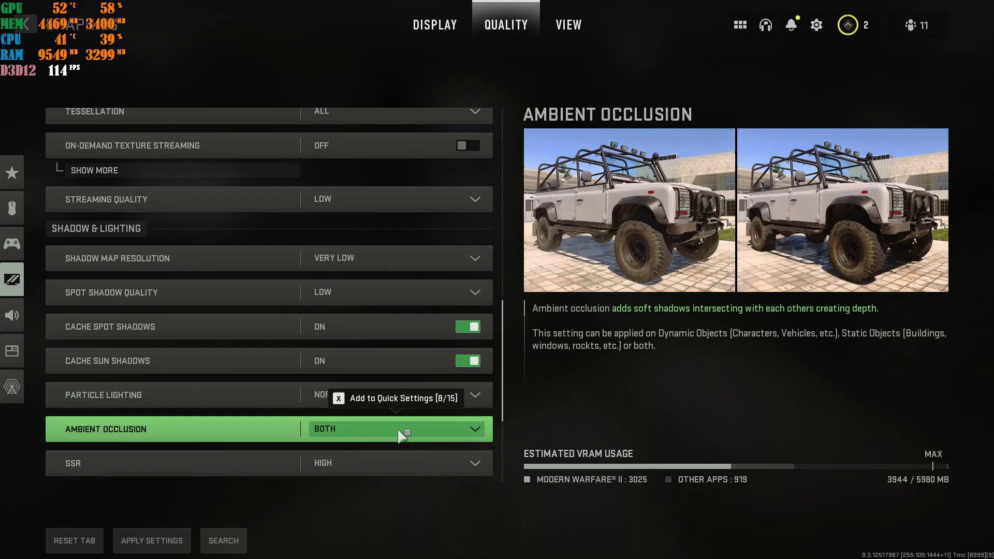
scroll(401, 434, down, 1)
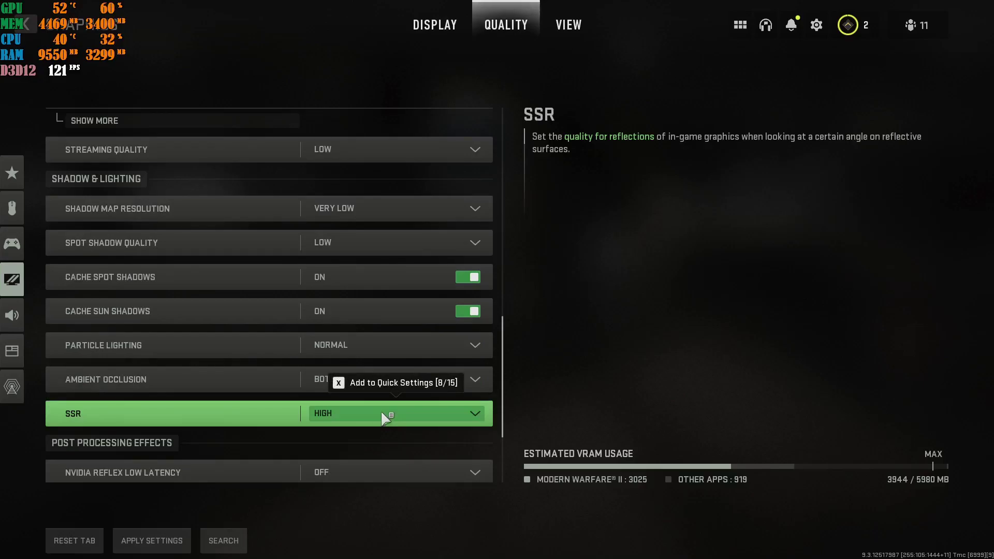
scroll(386, 418, down, 1)
scroll(380, 416, down, 1)
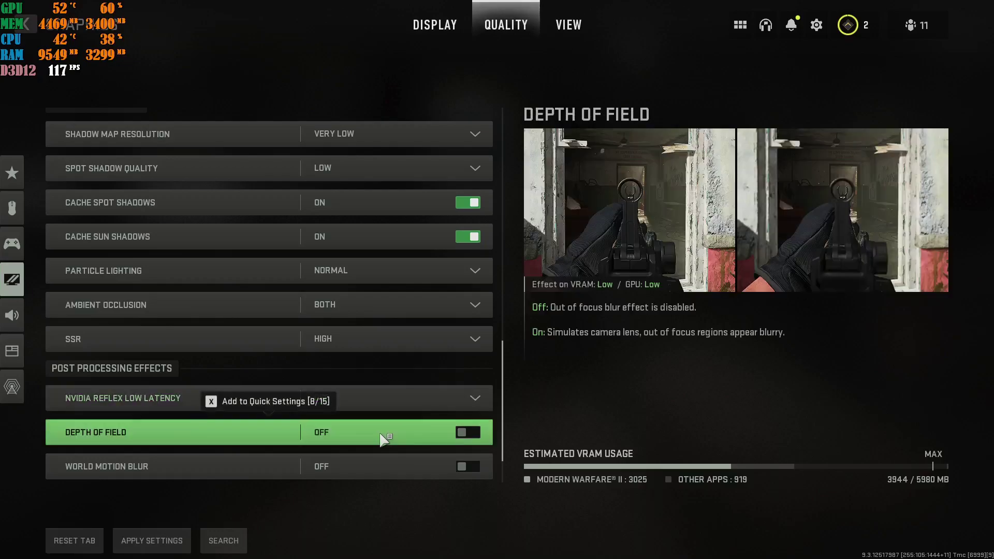
scroll(381, 425, down, 1)
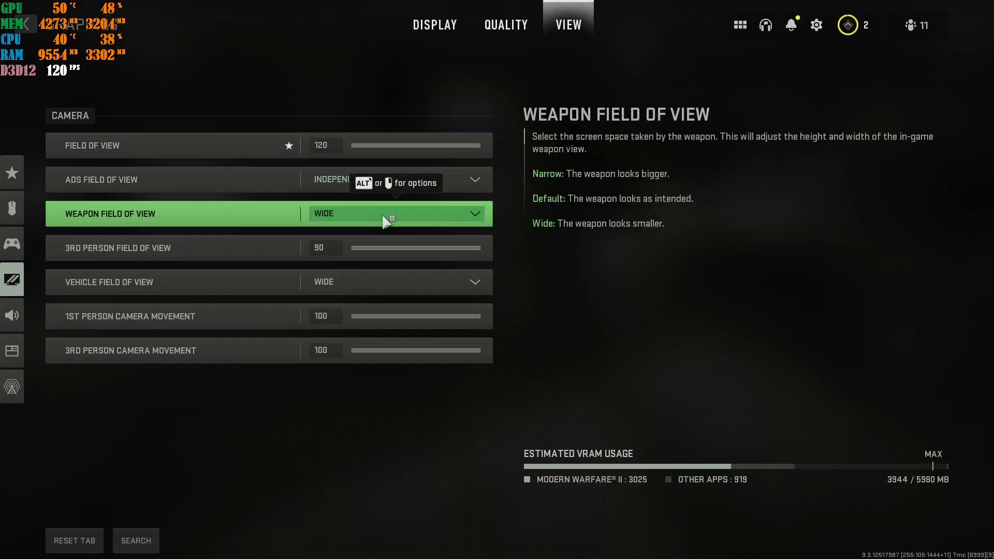
- Change Weapon Field of View from Wide to Default, leaving Field of View at 120
click(383, 215)
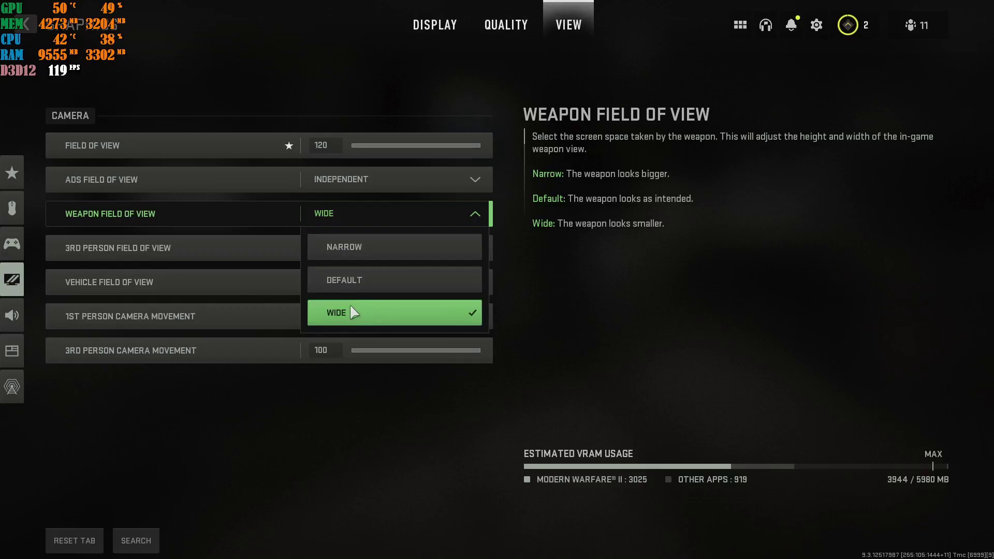
click(356, 280)
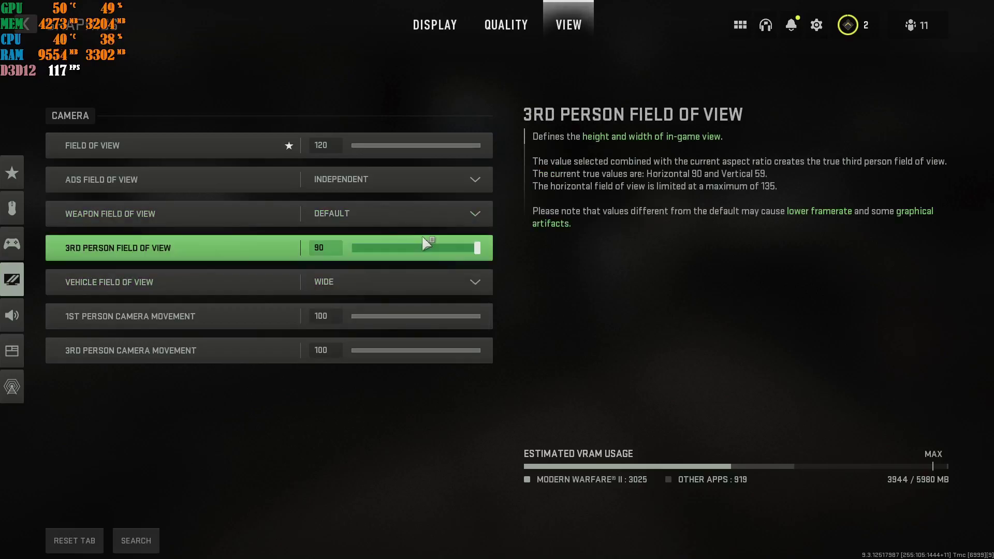
click(410, 215)
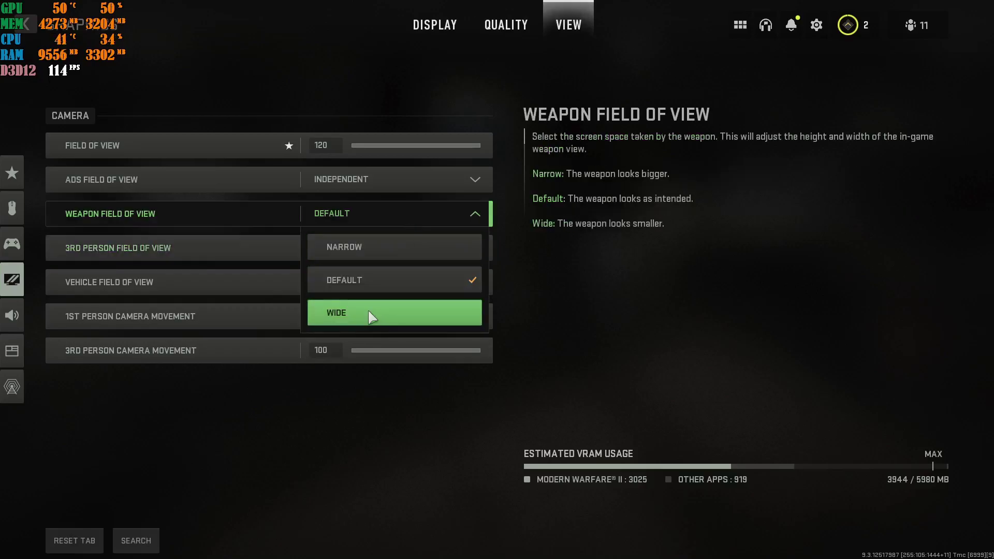
click(372, 282)
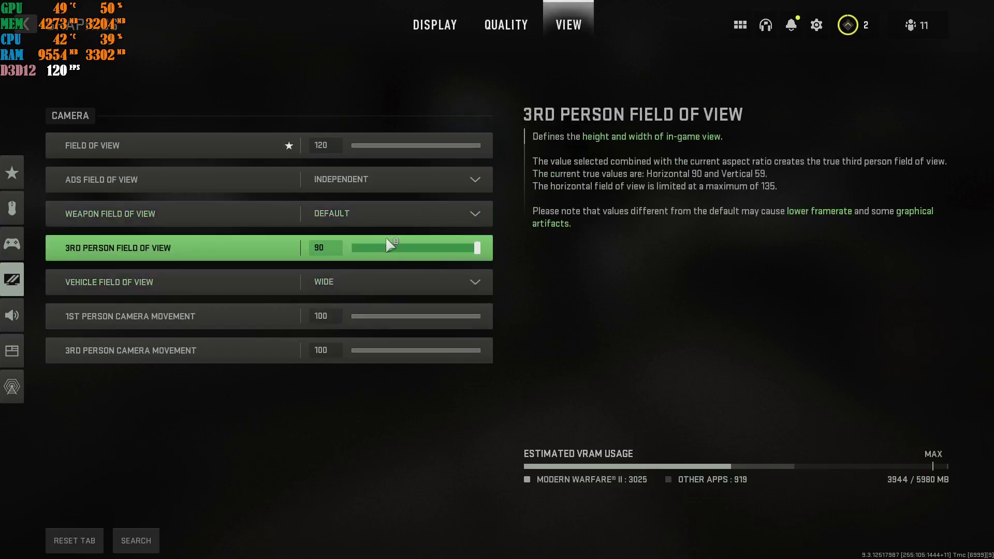